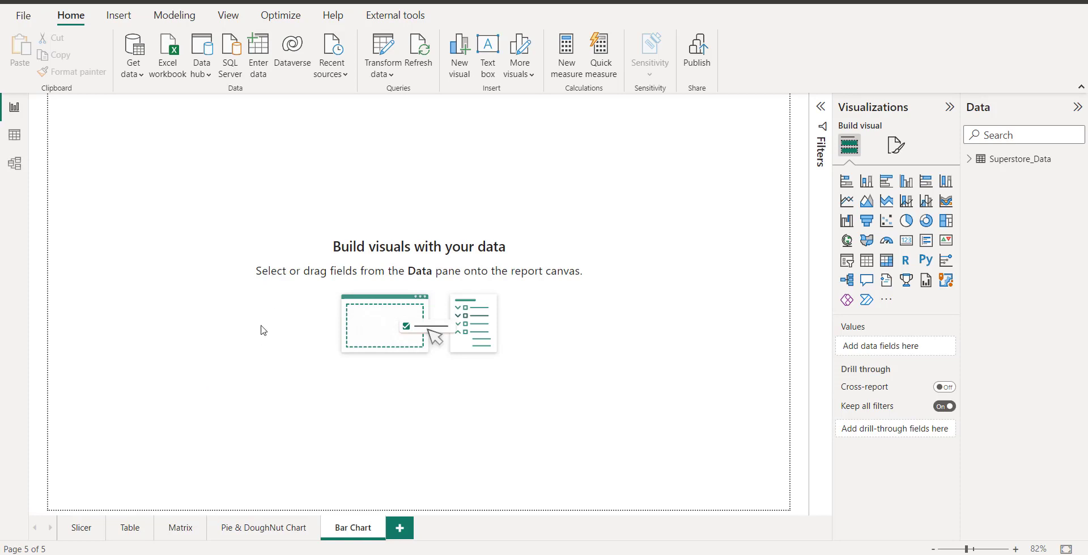
Step: Review the Slicer, Table, Matrix and Pie & DoughNut Chart pages, and return to the Bar Chart page
click(87, 526)
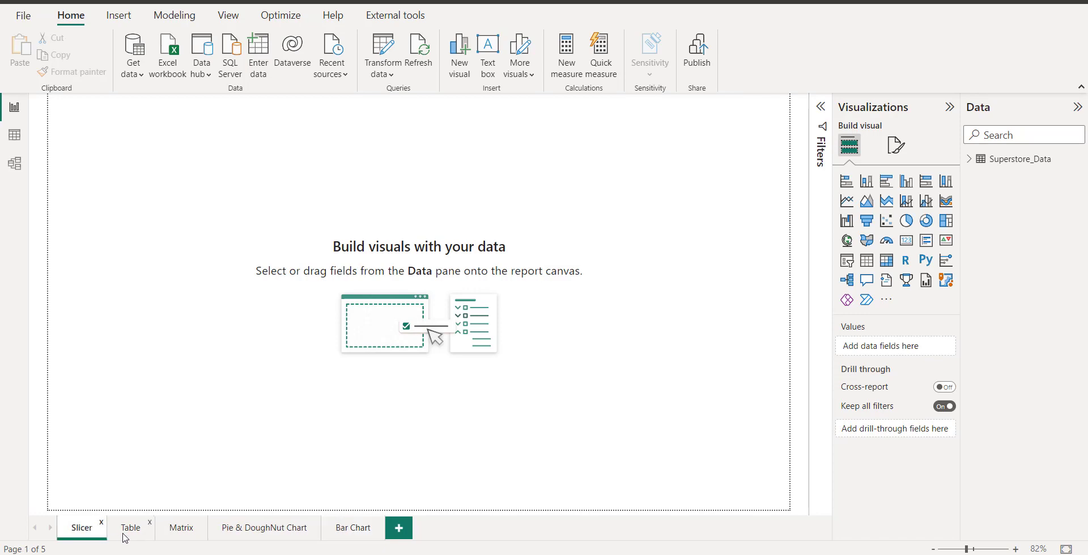
click(129, 535)
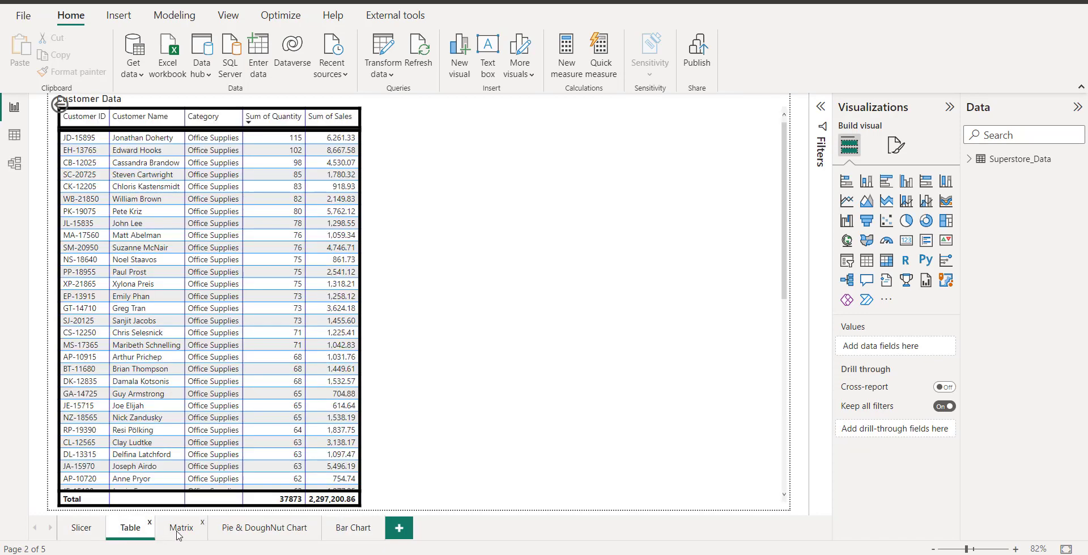
click(181, 532)
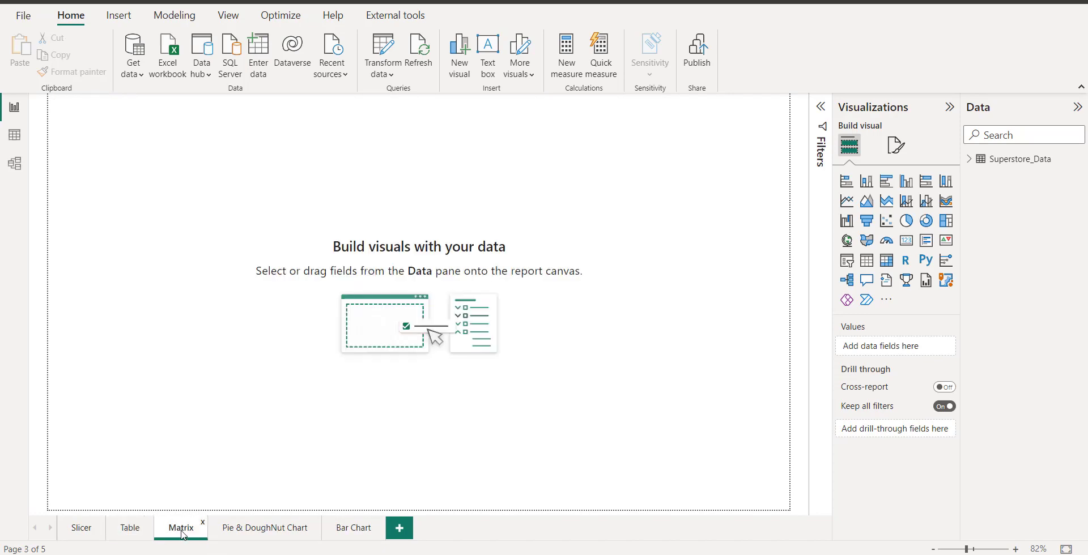
click(247, 532)
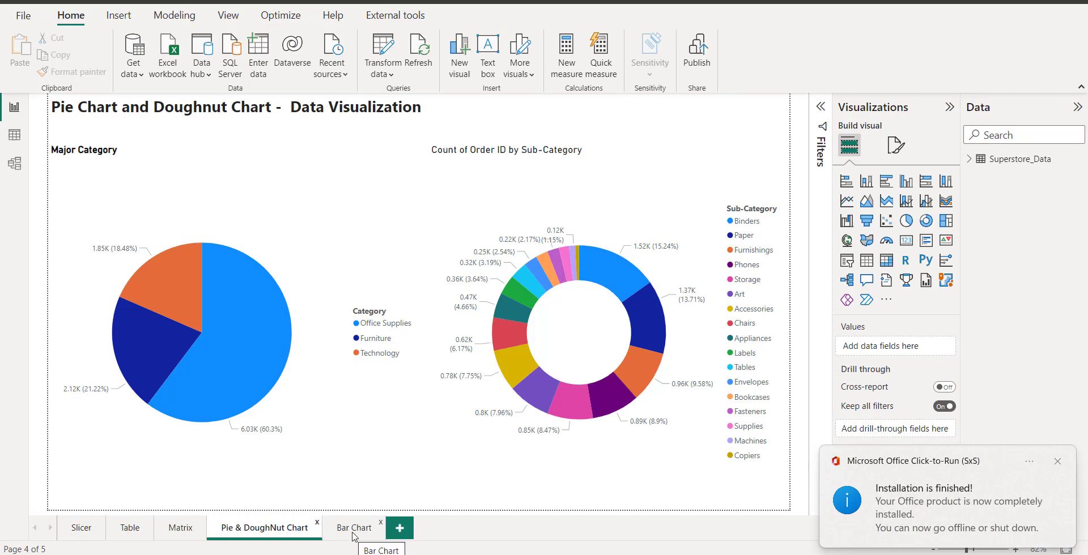
click(354, 536)
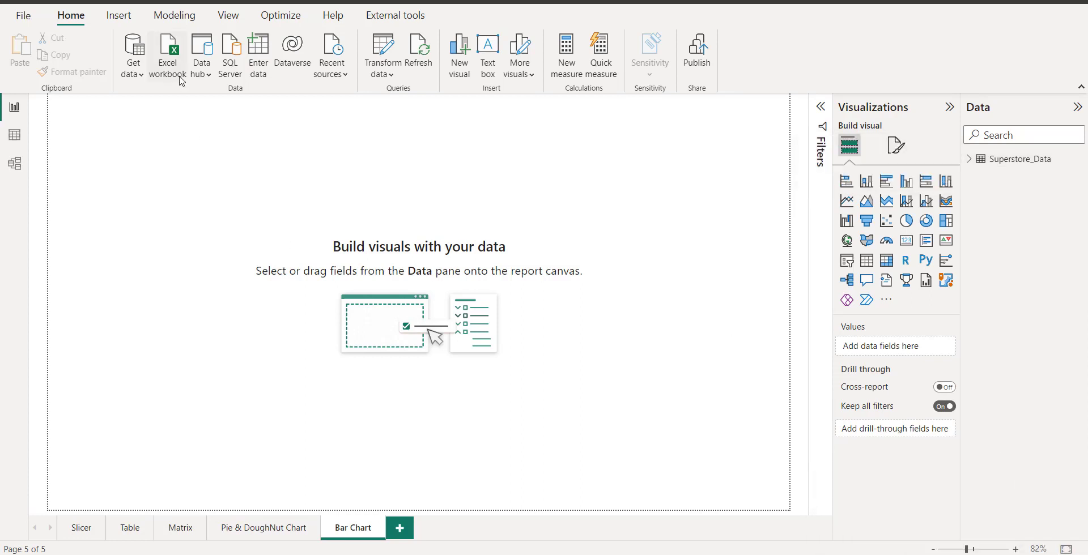
Step: Browse the Desktop's Power BI-Teach folder as an Excel workbook source, and leave the file browser without importing anything
click(141, 81)
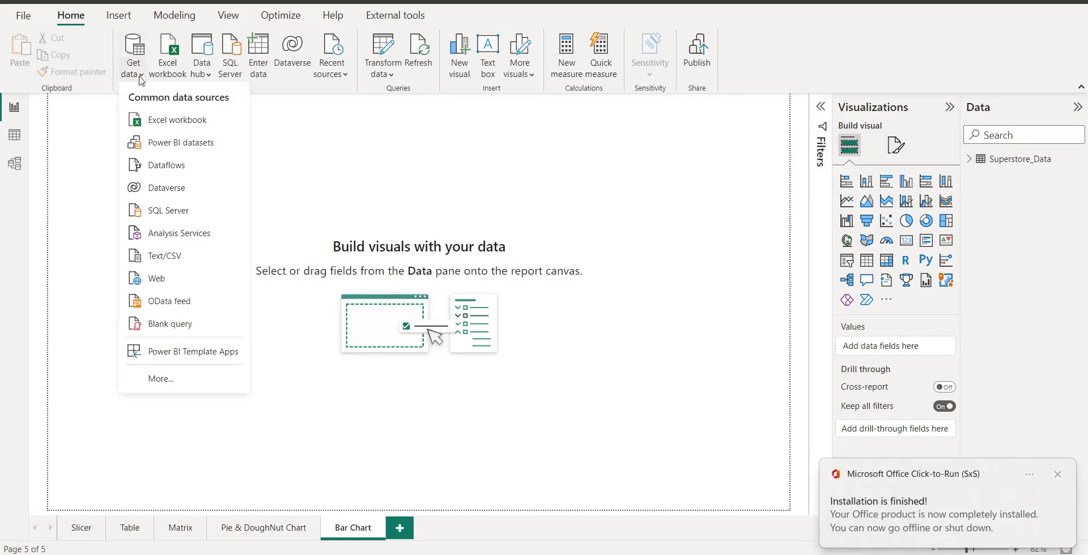
click(158, 125)
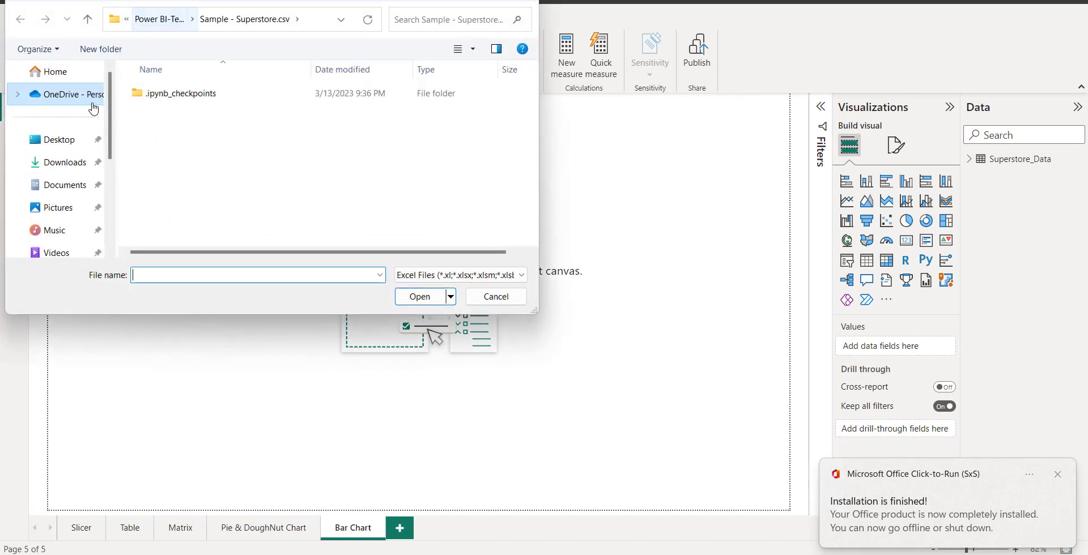
click(65, 145)
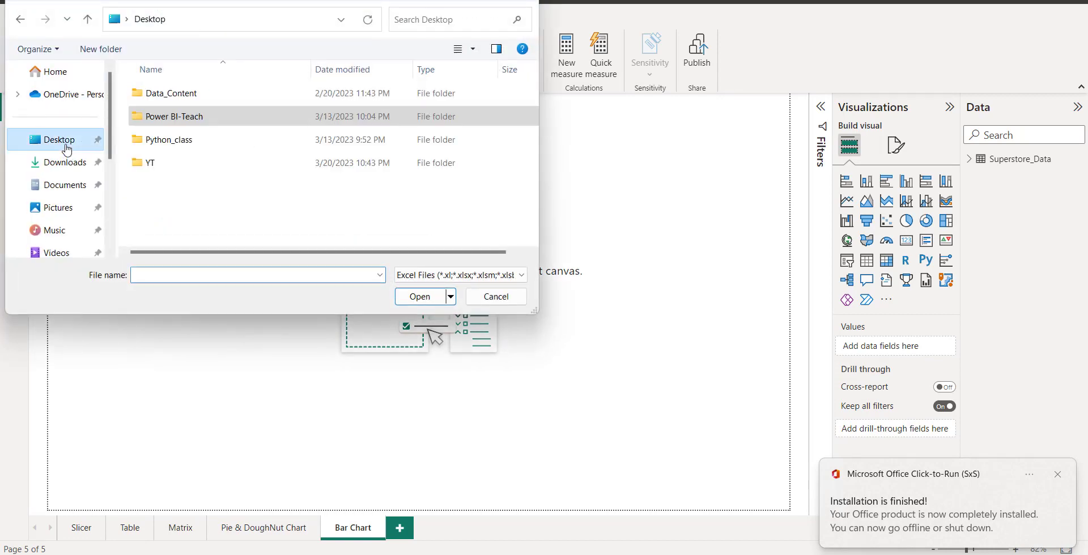
double_click(191, 118)
double_click(193, 100)
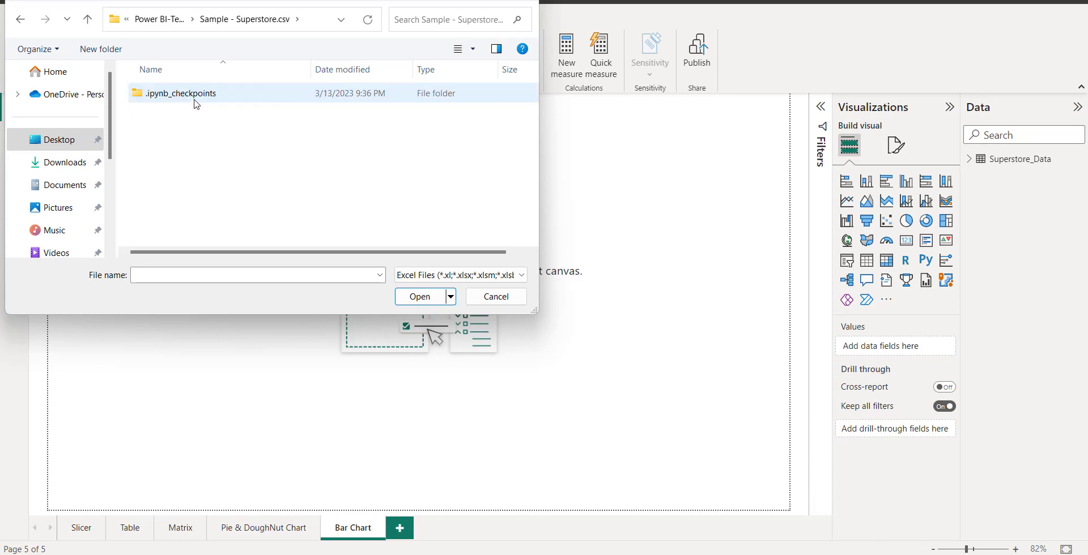
click(152, 25)
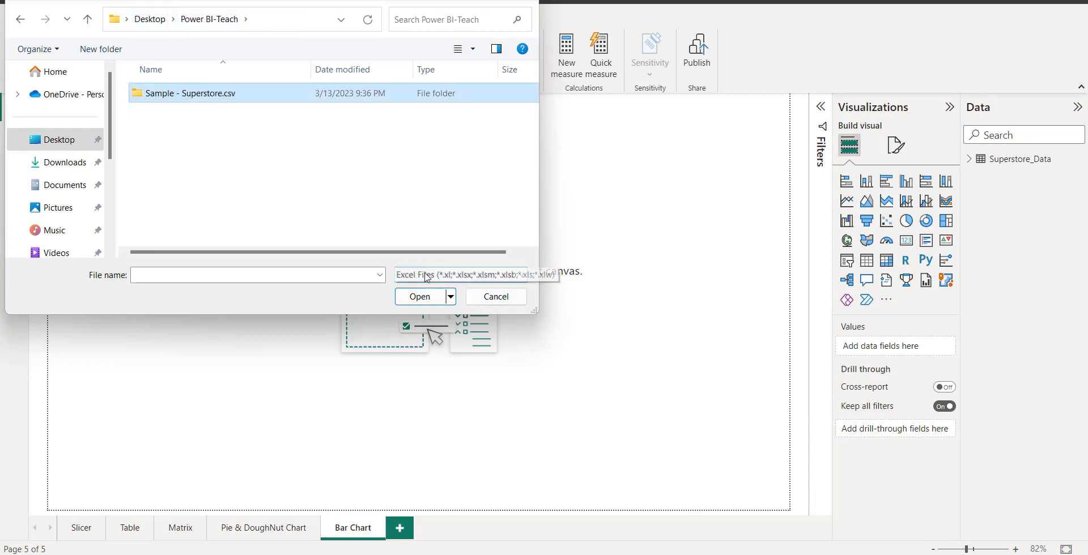
click(493, 302)
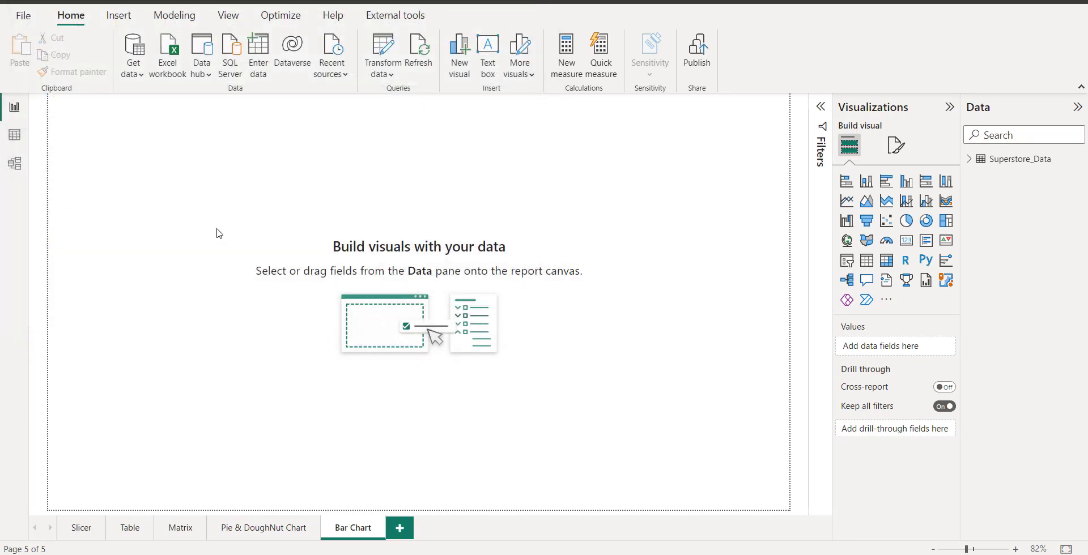
click(172, 58)
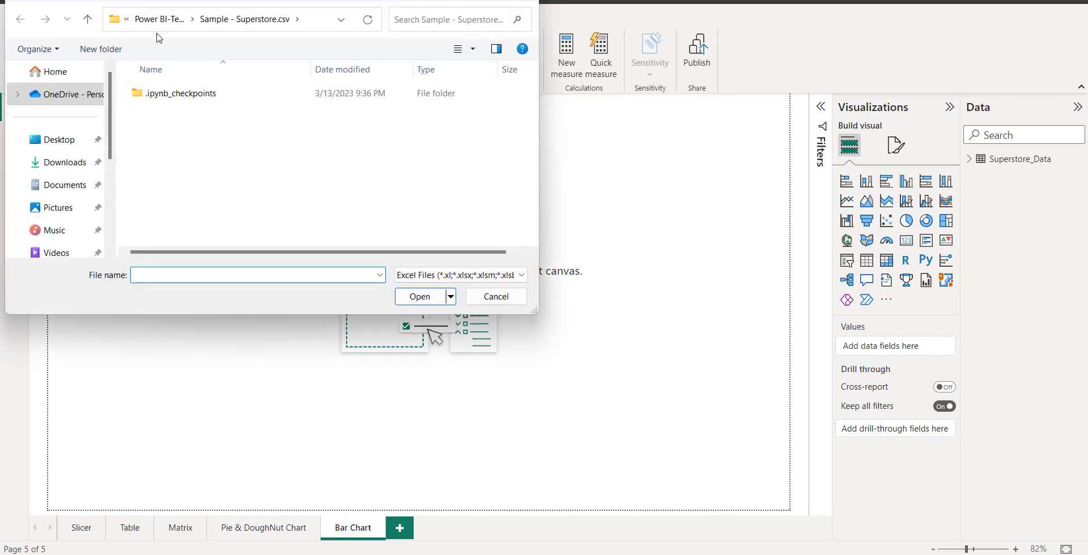
click(496, 297)
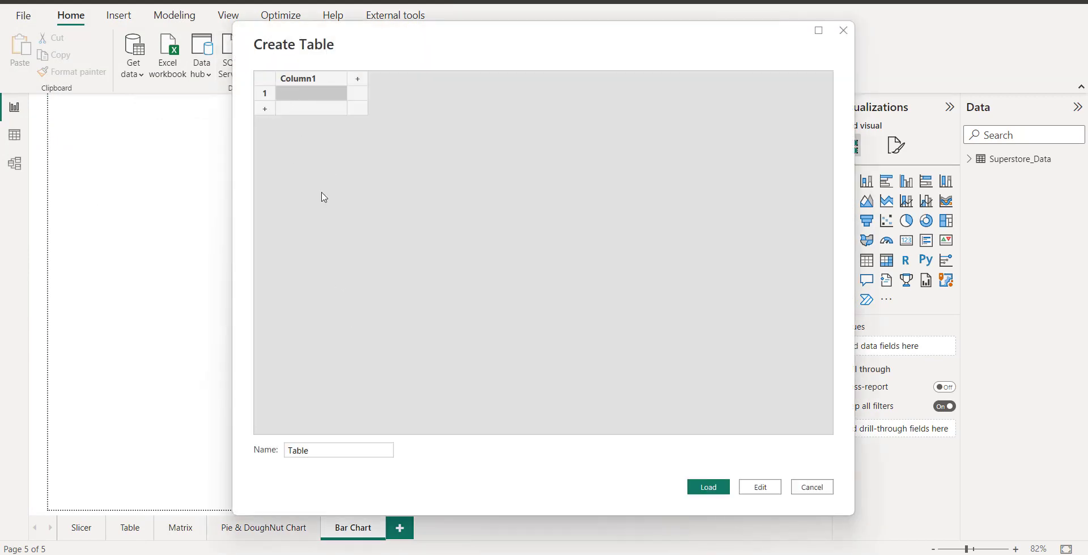
click(334, 450)
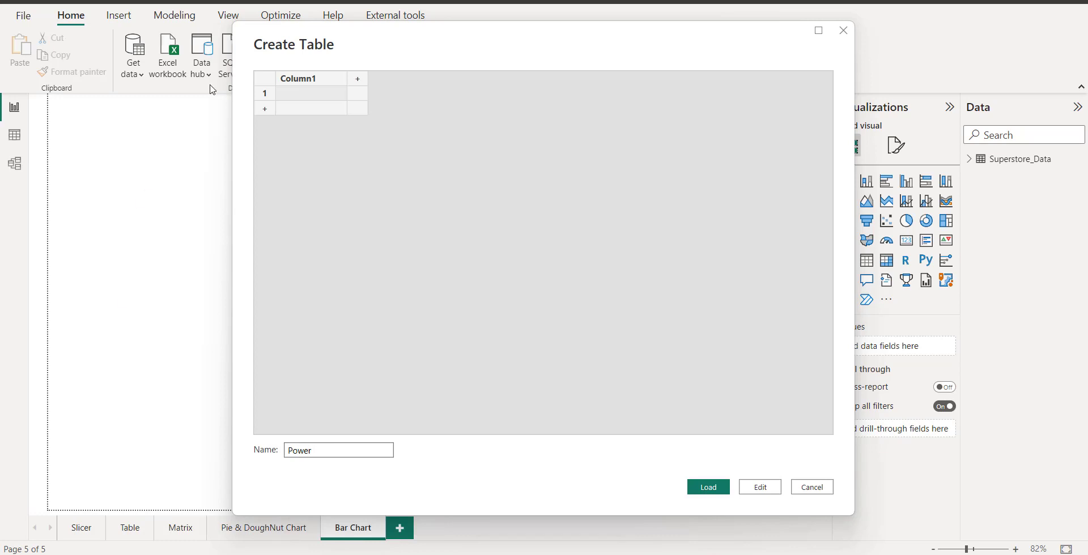
click(320, 96)
click(326, 82)
double_click(327, 82)
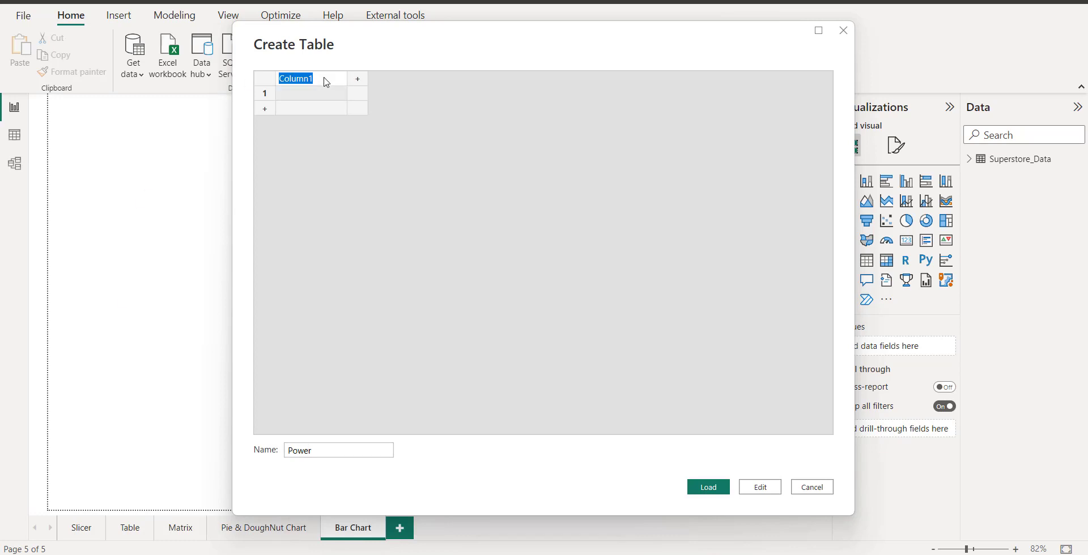
key(BackSpace)
click(823, 490)
click(614, 297)
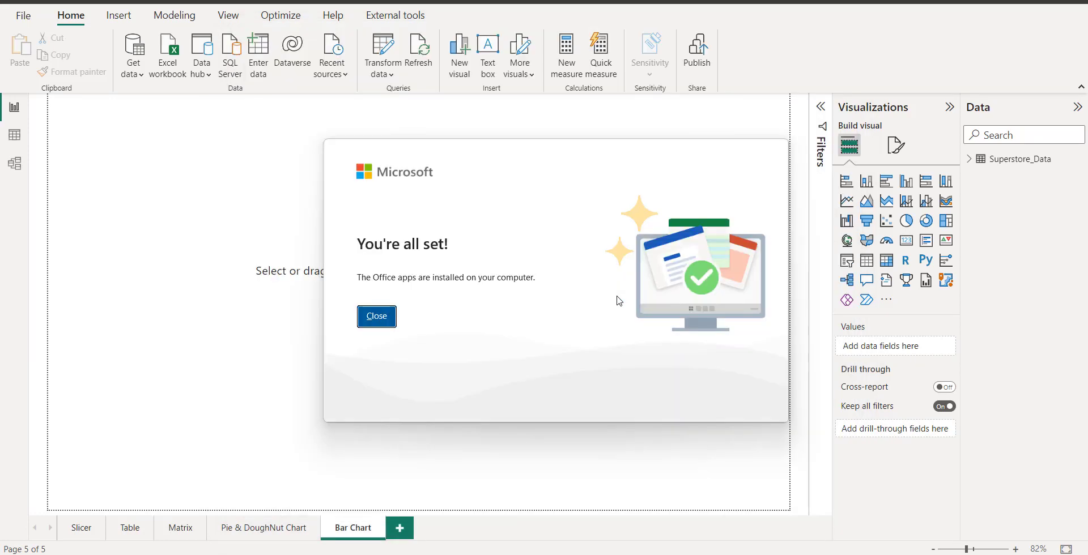
click(383, 316)
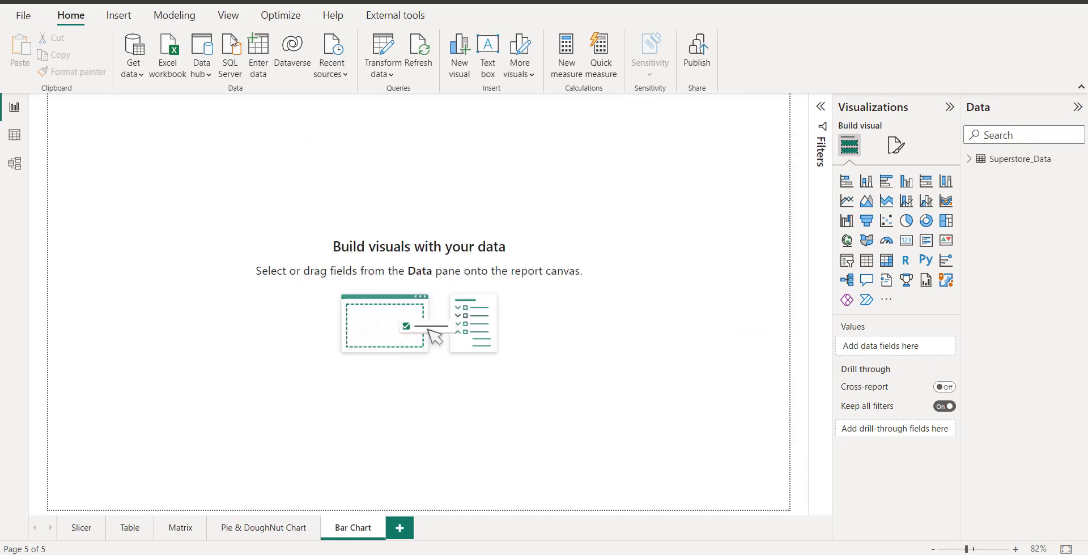
Step: Expand the Superstore_Data field list and examine the table's rows and columns in the data view
click(970, 160)
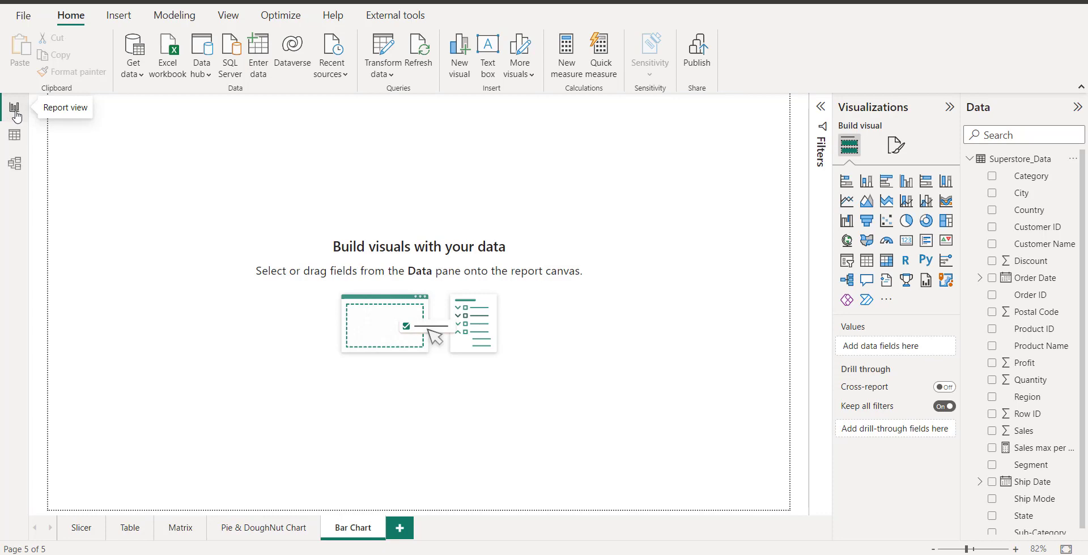
click(15, 139)
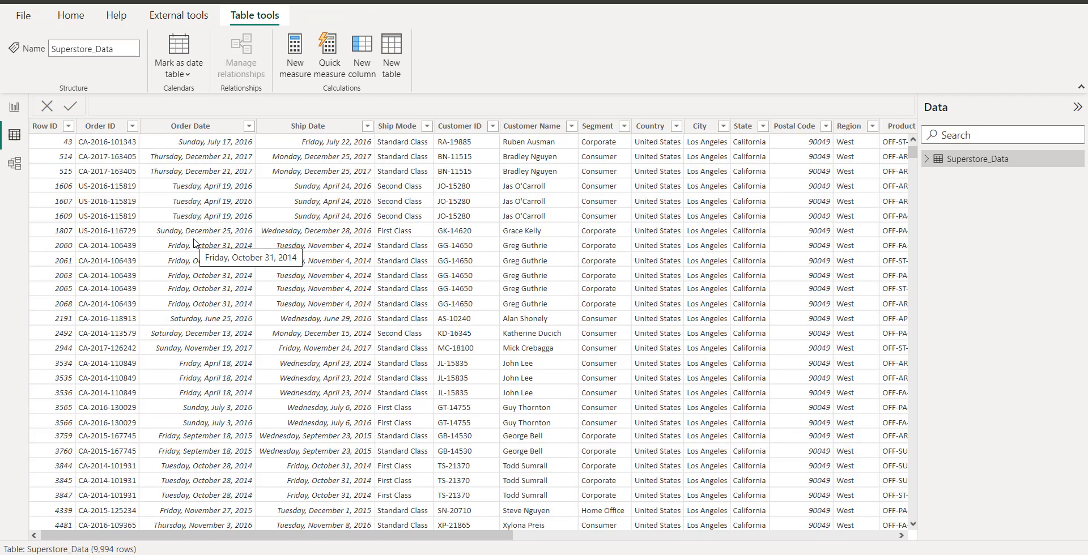
drag(291, 540, 244, 540)
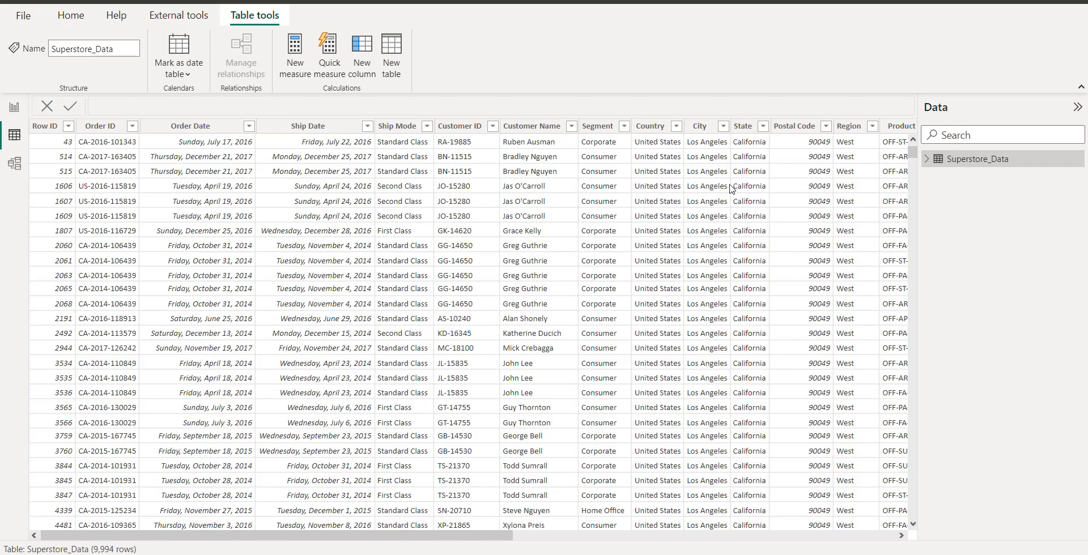
scroll(397, 538, right, 5)
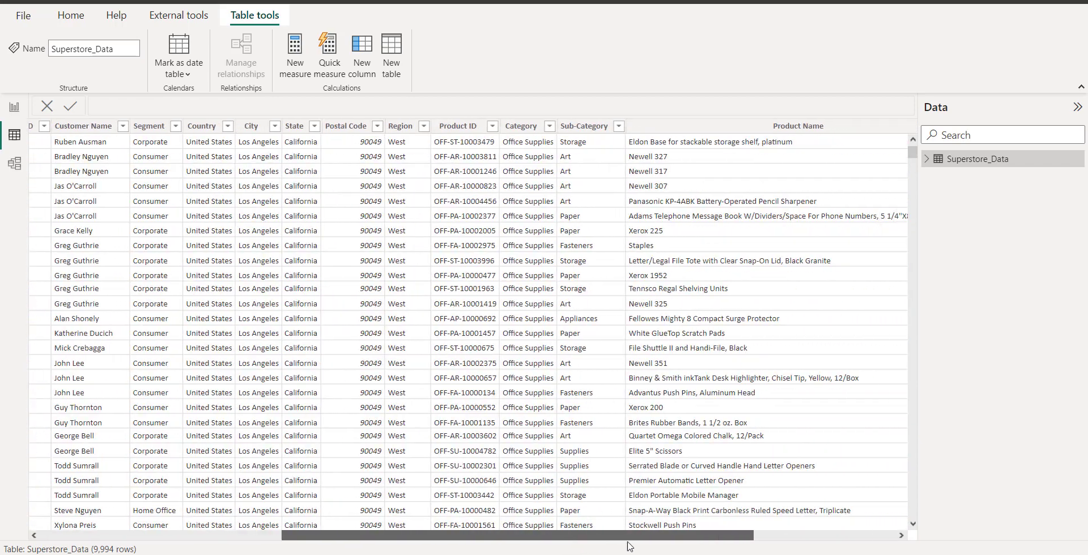
scroll(404, 549, left, 5)
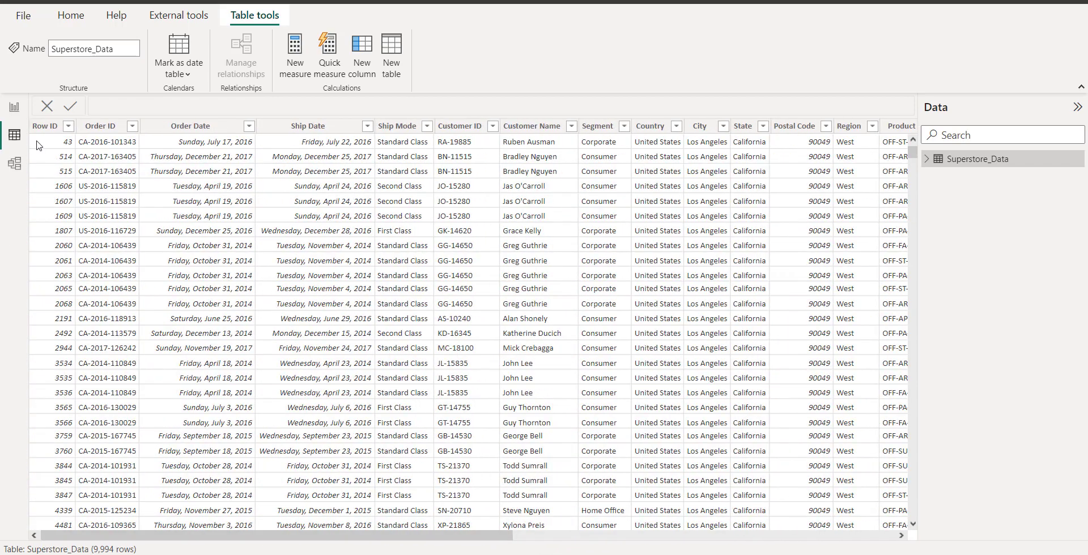
Step: Examine the Superstore_Data fields in the model view, and return to the report view
click(16, 165)
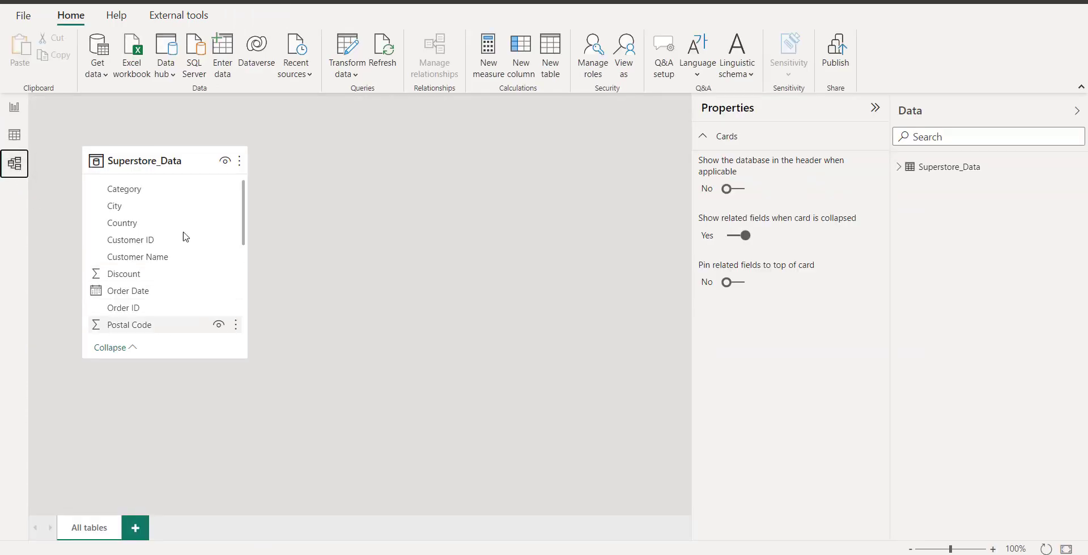
scroll(170, 318, down, 1)
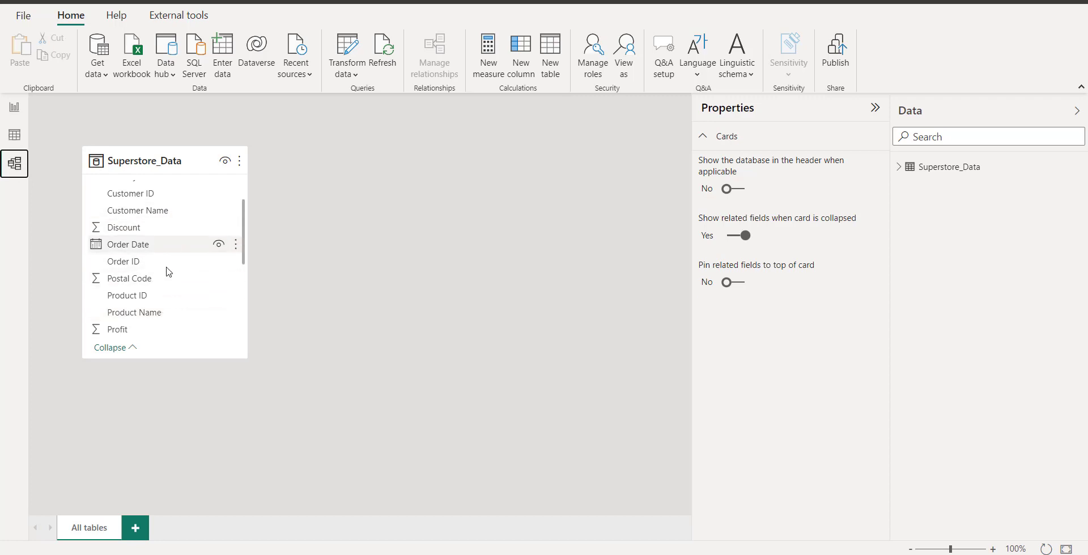
click(14, 109)
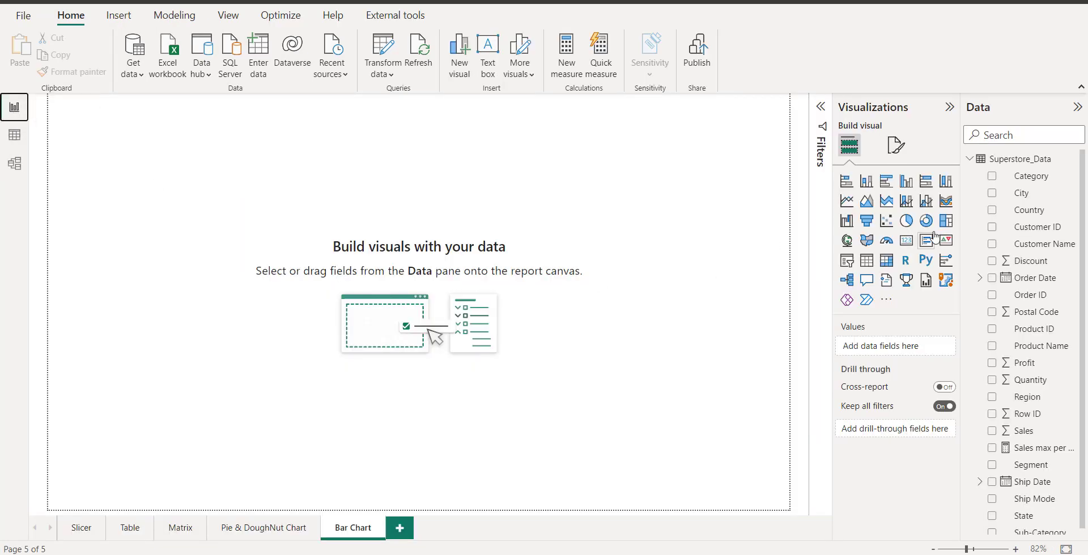
Step: Add a stacked bar chart to the empty Bar Chart page
click(847, 185)
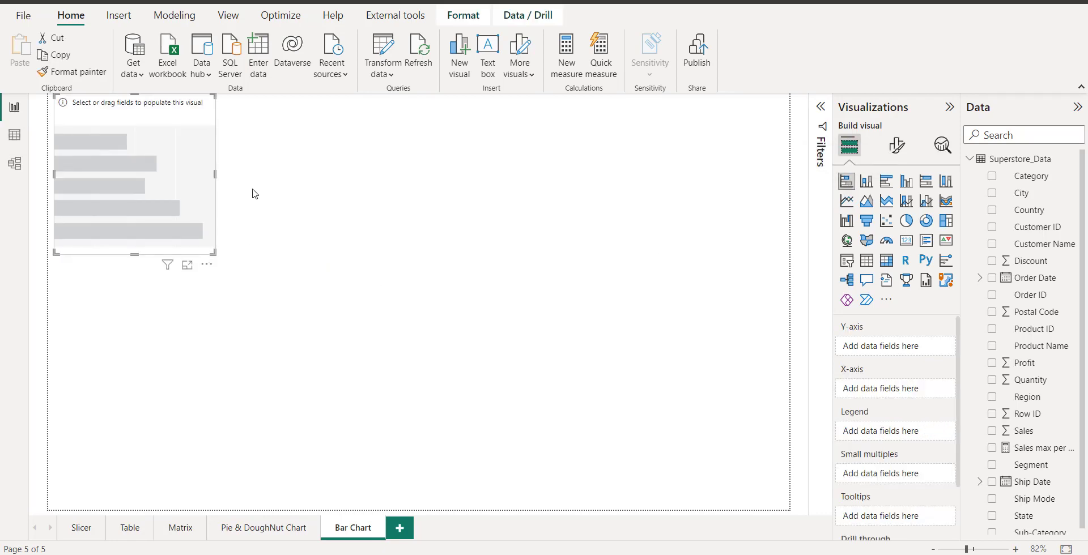
click(869, 185)
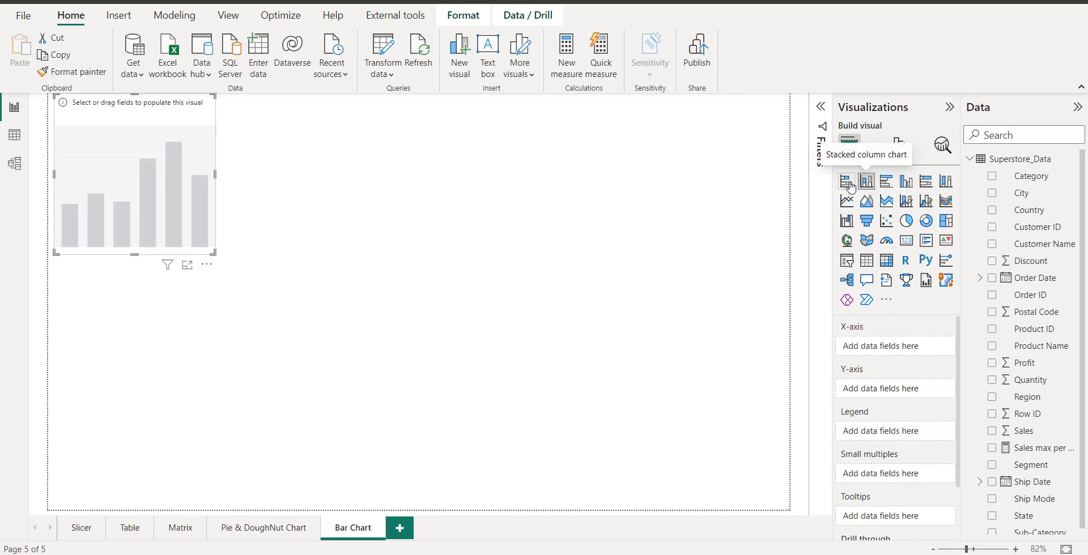
click(847, 181)
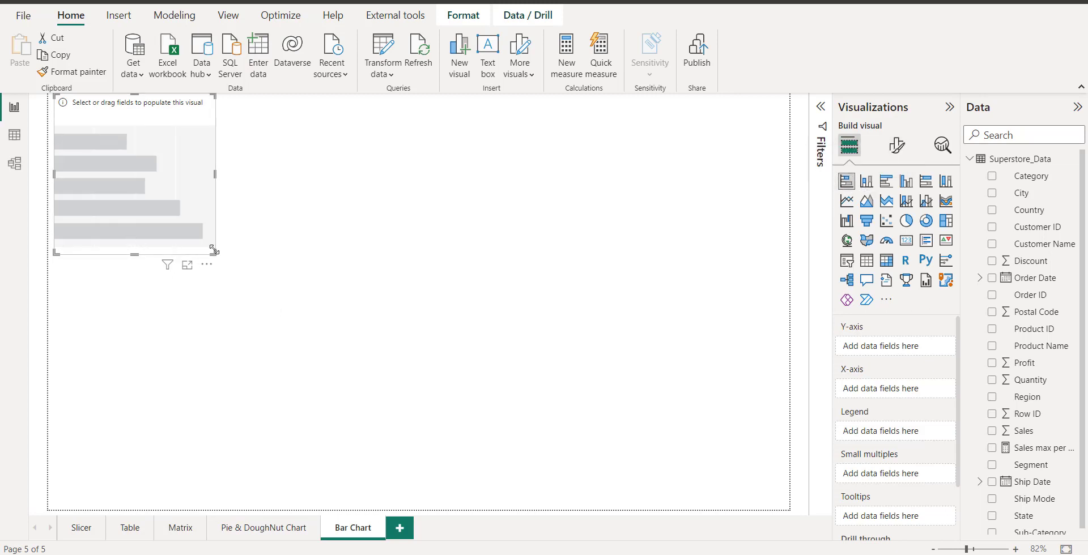
Step: Enlarge the empty bar chart to fill nearly the left half of the page, leaving free space above it
drag(214, 254, 379, 510)
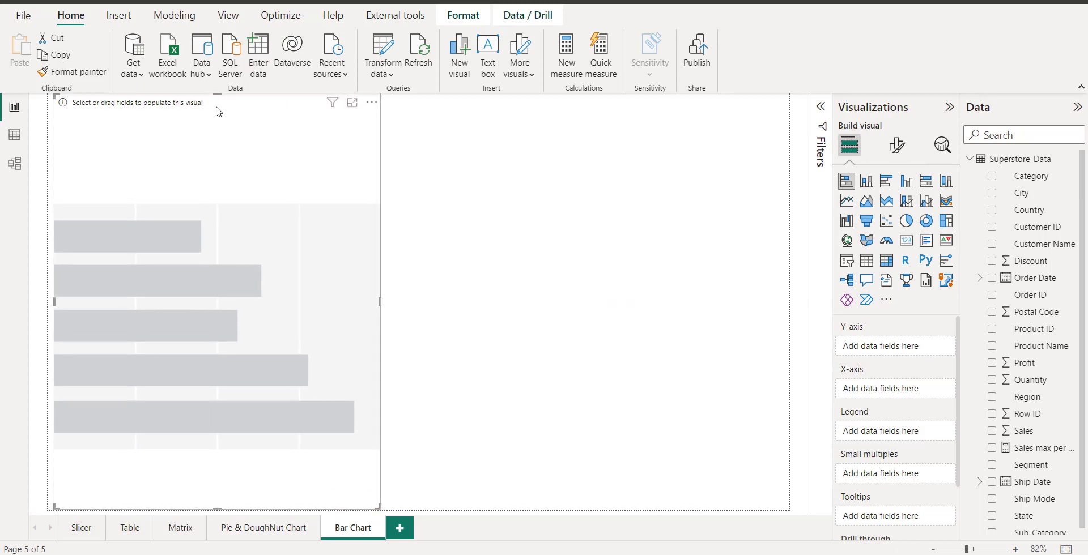
drag(217, 94, 223, 167)
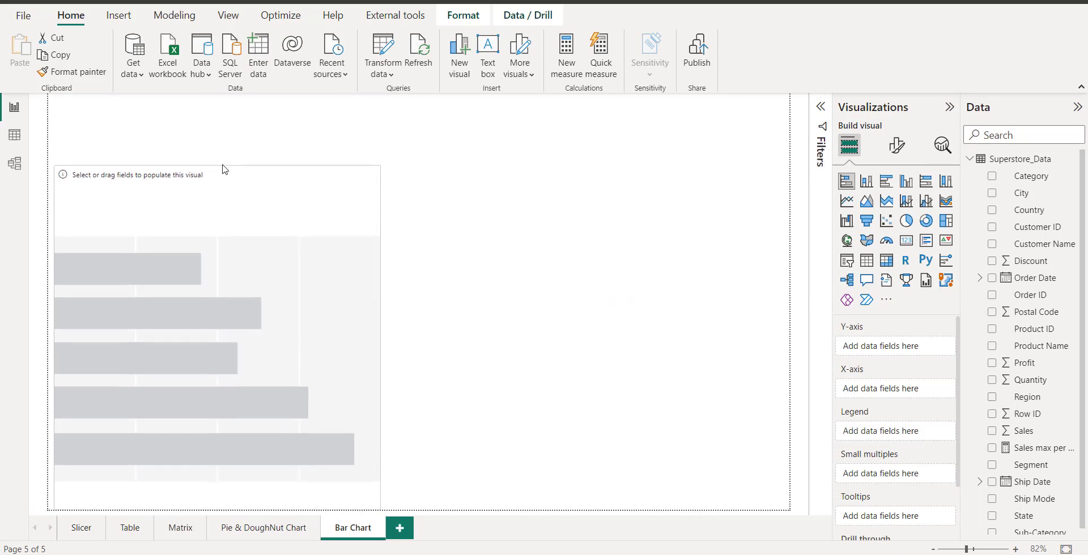
click(464, 223)
click(244, 222)
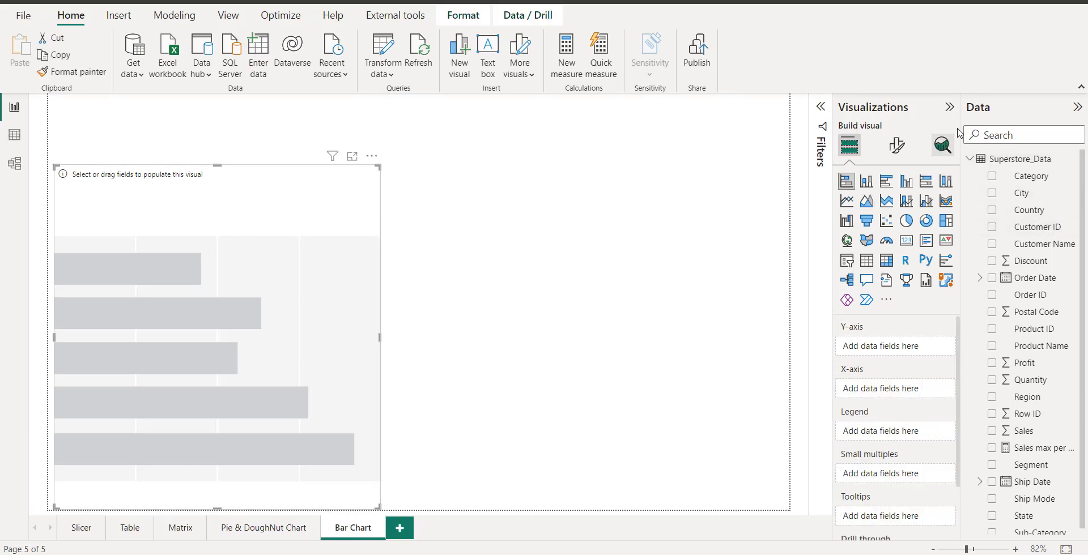
Step: Widen the field list, and plot Category on the chart's Y-axis against the count of Order ID on the X-axis
drag(962, 121, 933, 122)
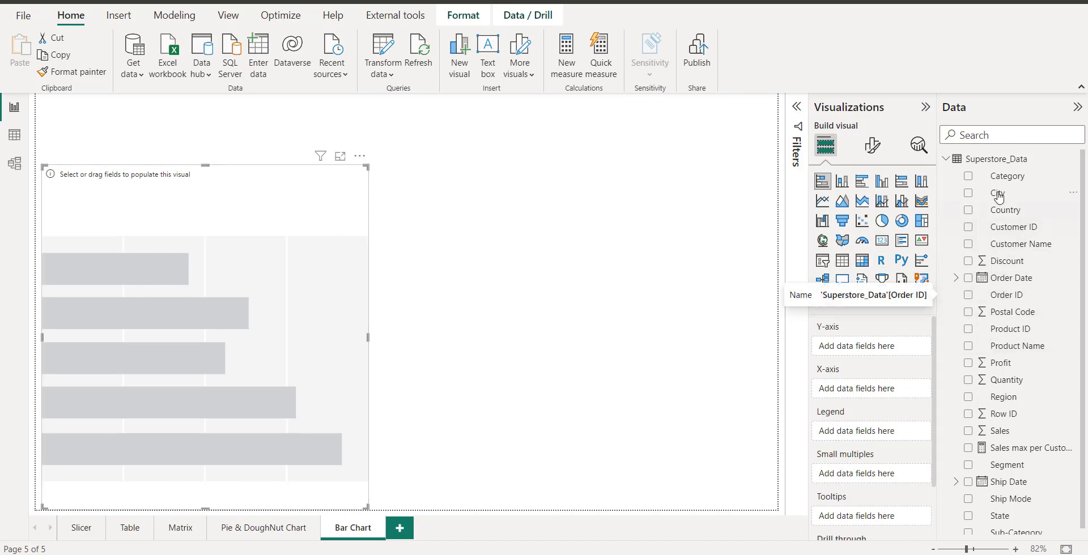
drag(1006, 177, 871, 346)
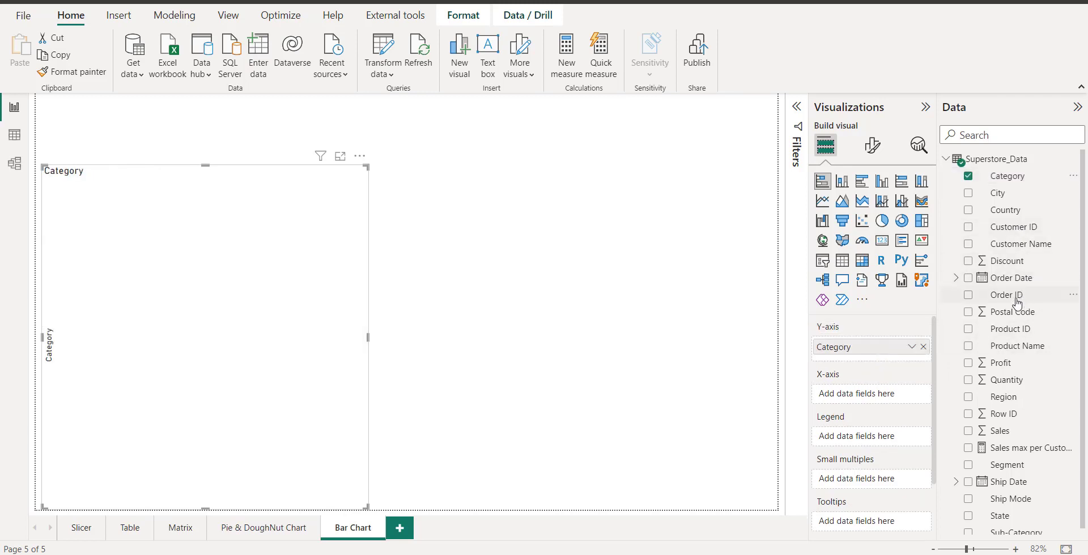
drag(1012, 296, 883, 406)
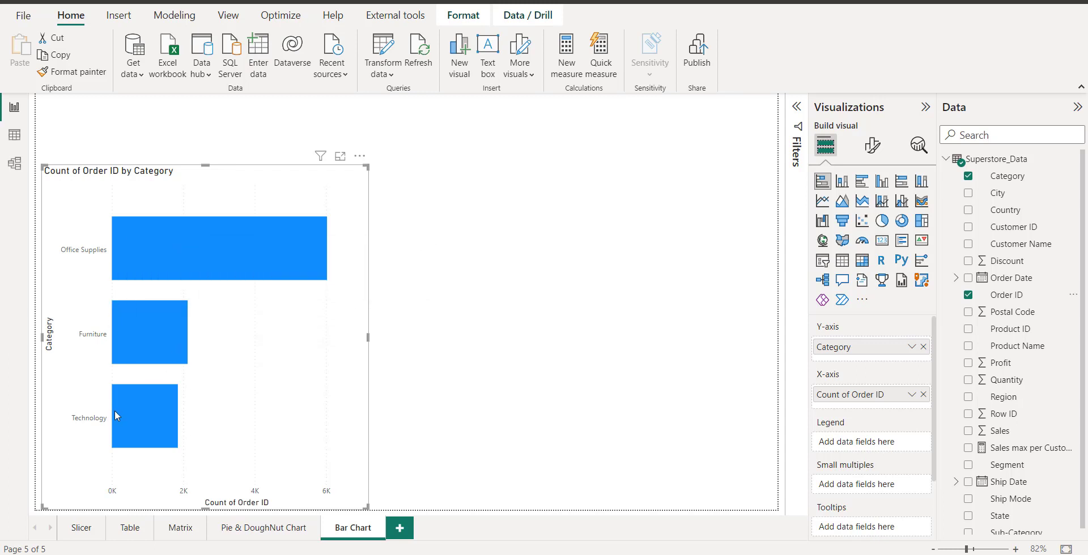
mouse_move(199, 244)
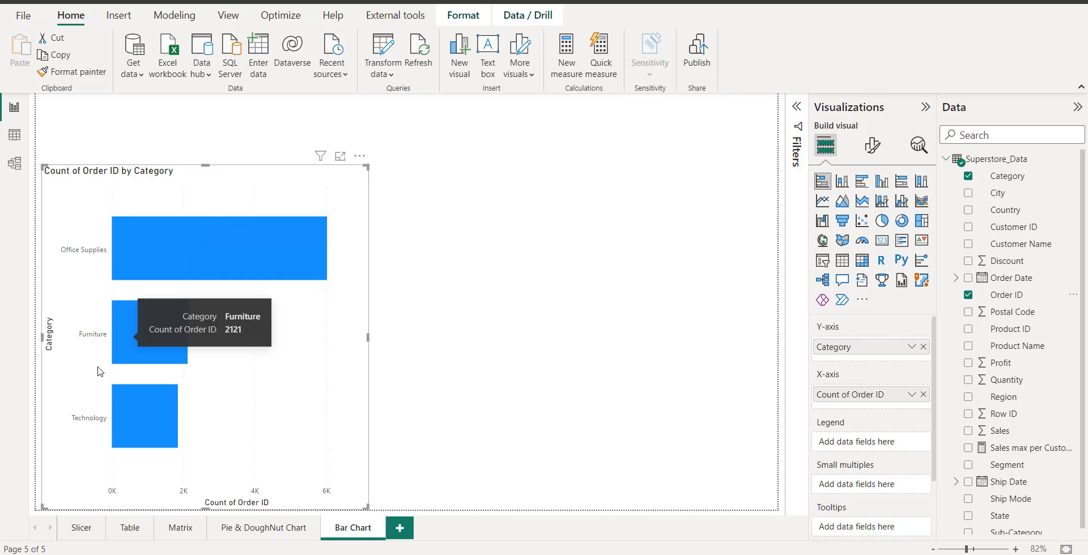
Step: Add a stacked column chart beside the bar chart, plotting Sub-Category on the X-axis against the count of Order ID on the Y-axis
mouse_move(167, 419)
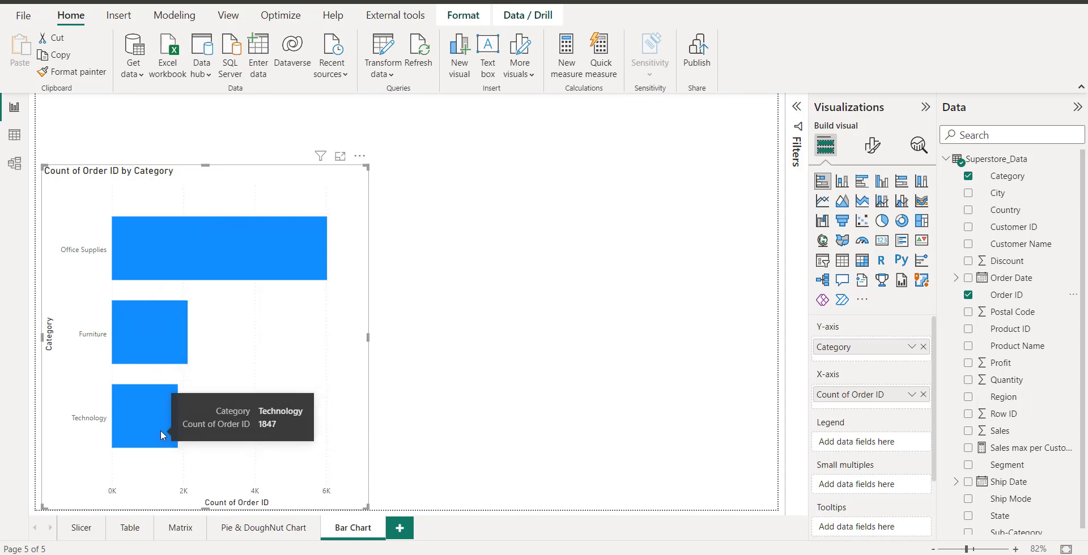
click(496, 318)
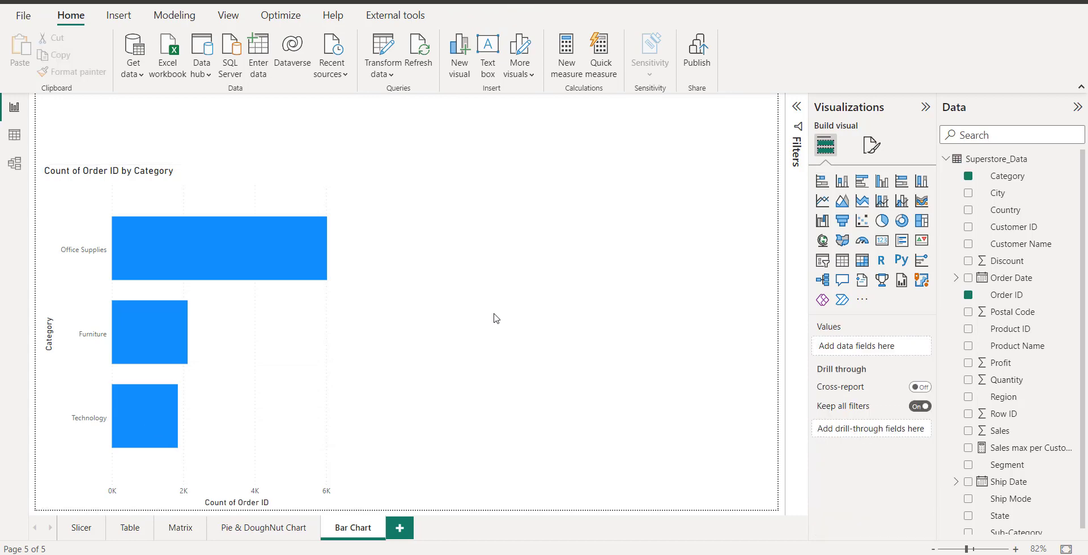
click(843, 183)
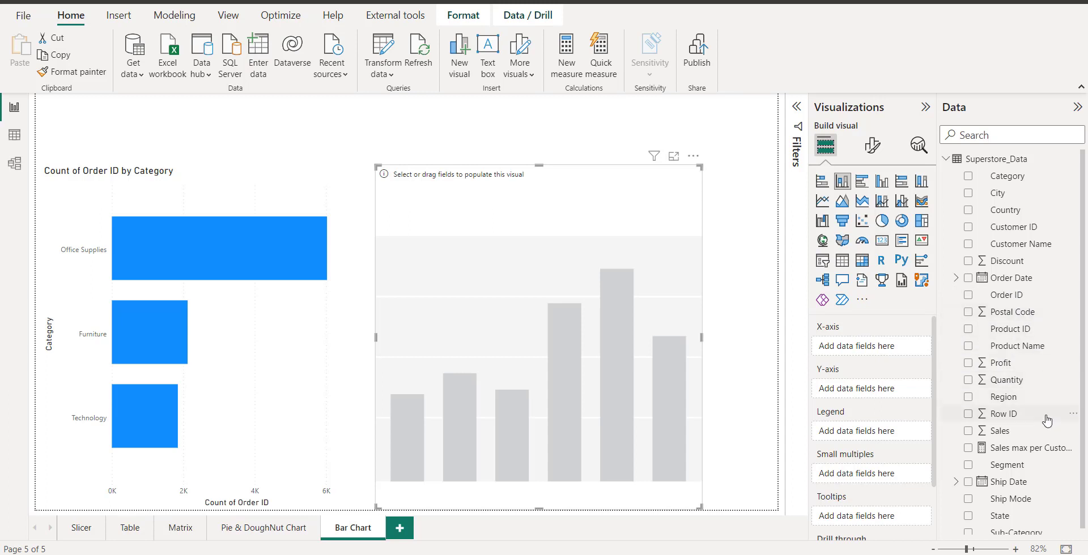
scroll(1047, 419, down, 1)
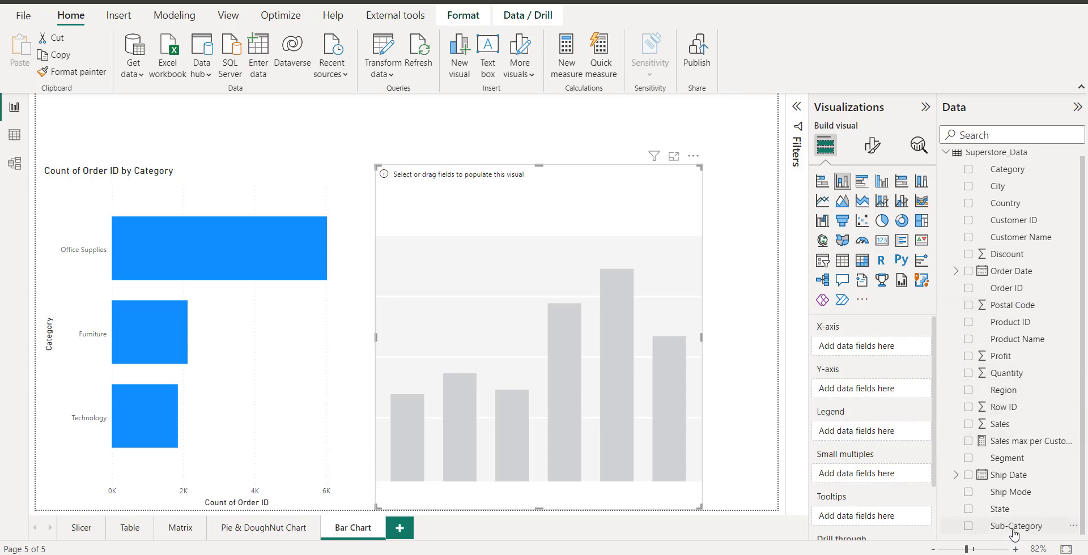
drag(1014, 532, 877, 356)
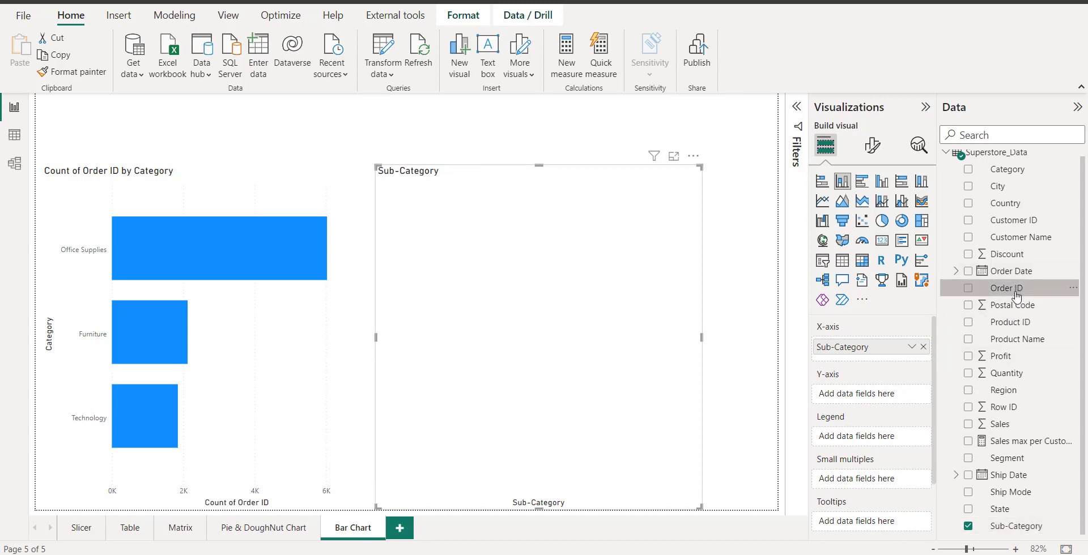
drag(1017, 297, 850, 394)
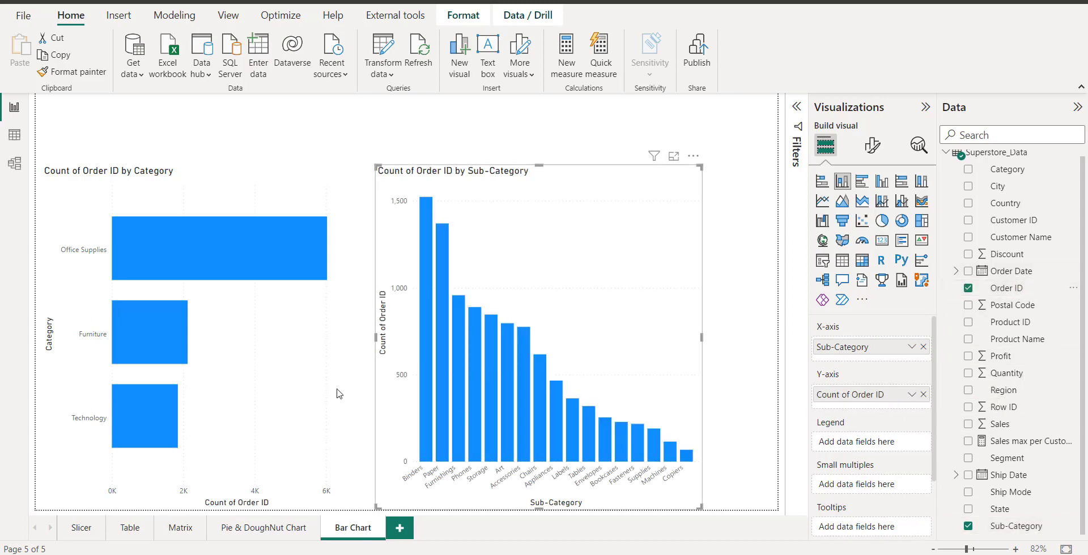
Step: Cross-highlight the sub-category column chart by Office Supplies, Furniture and Technology in turn, and clear the selection
click(154, 253)
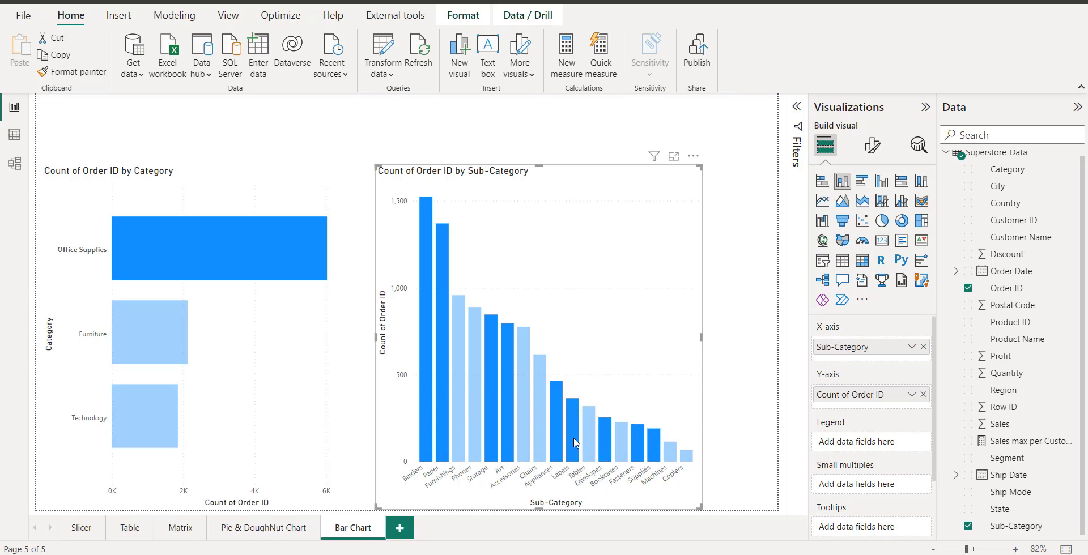
click(572, 242)
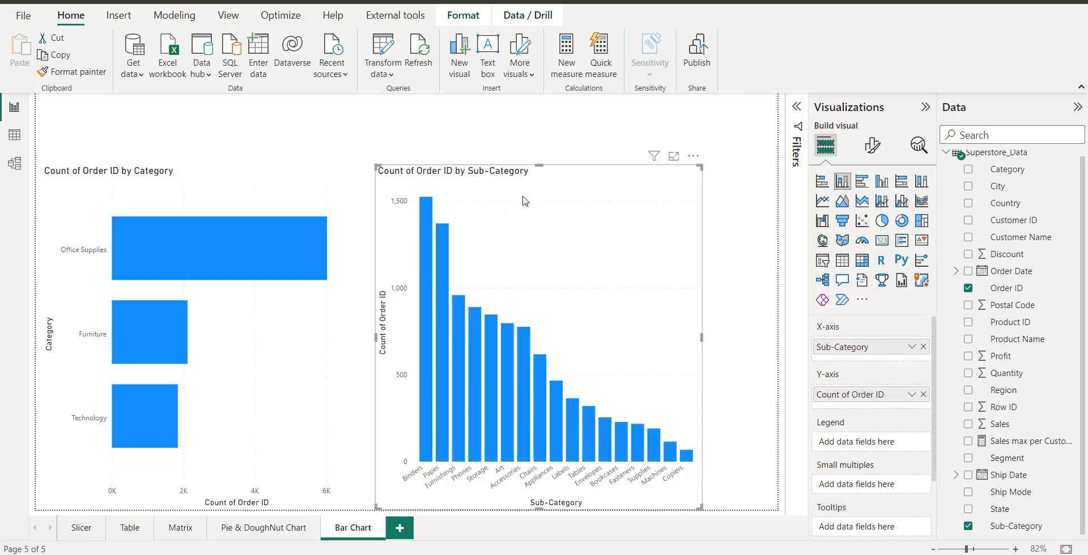
click(148, 335)
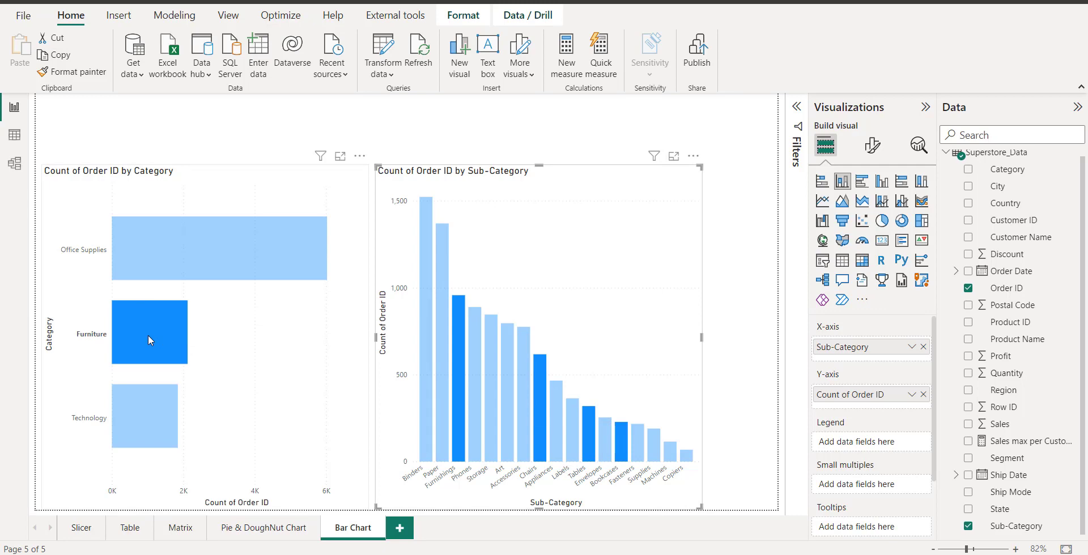
click(136, 433)
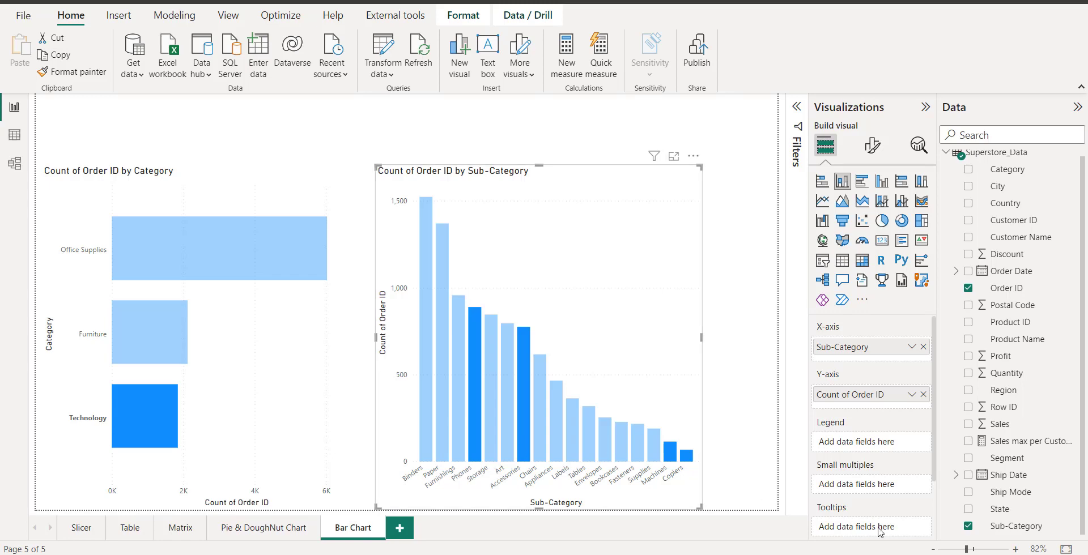
click(603, 356)
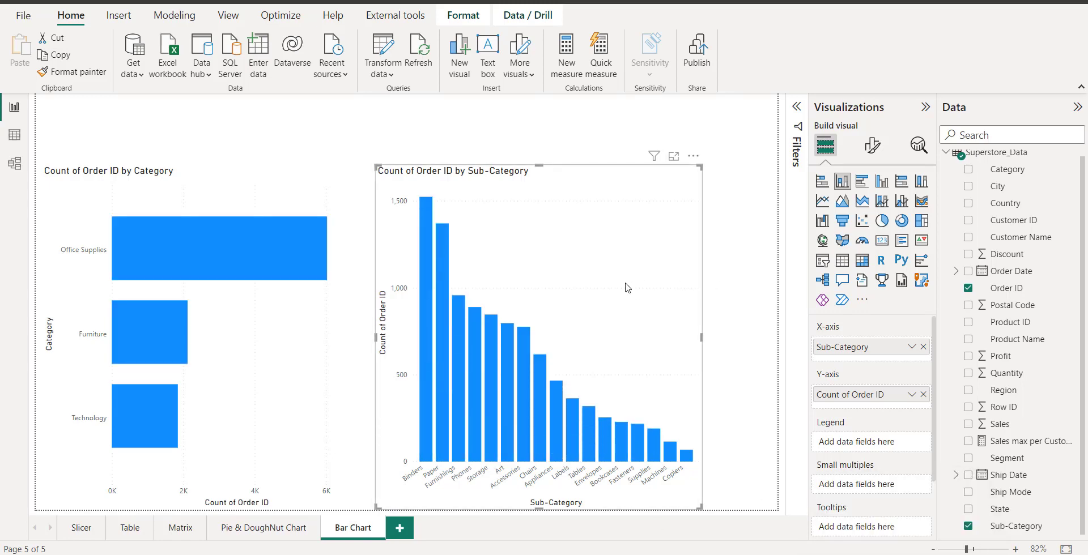
Step: Convert the sub-category chart to a clustered bar chart and widen it nearly to the page's right edge
click(862, 181)
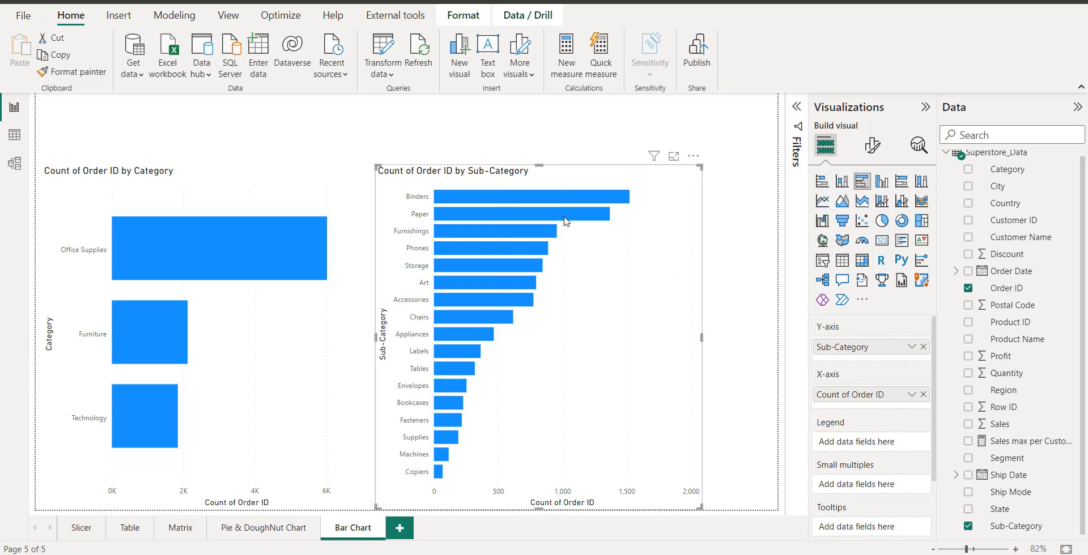
drag(700, 335, 769, 335)
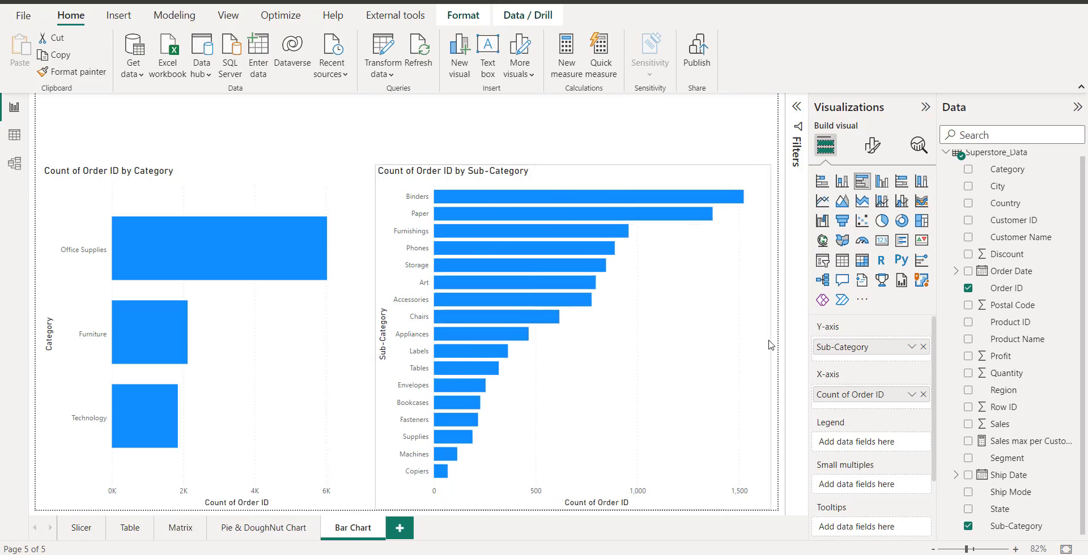
Step: Check how selecting each category bar highlights the sub-categories in the clustered bar chart, and deselect the visual
click(174, 261)
click(129, 340)
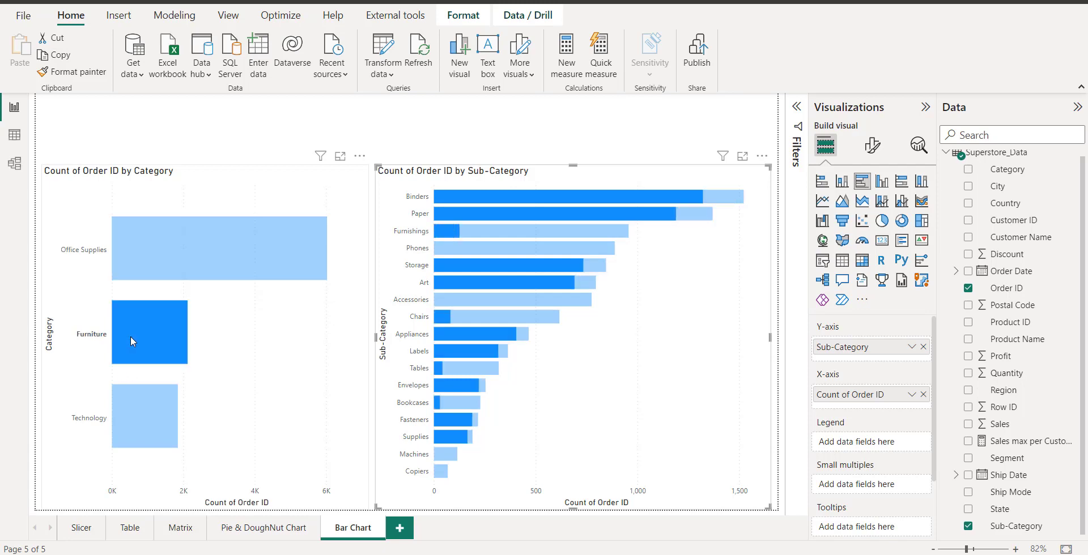
click(154, 424)
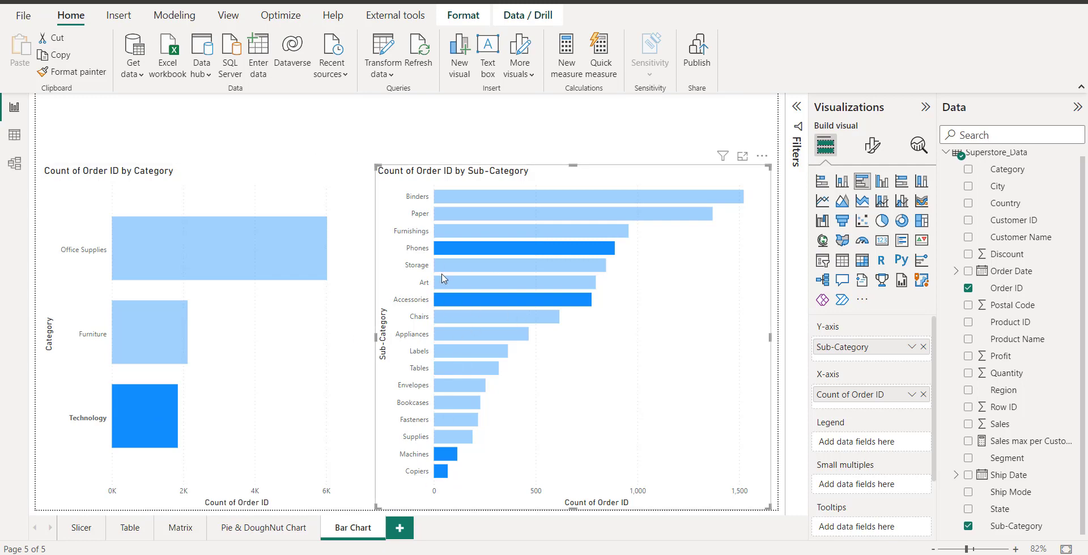
click(175, 129)
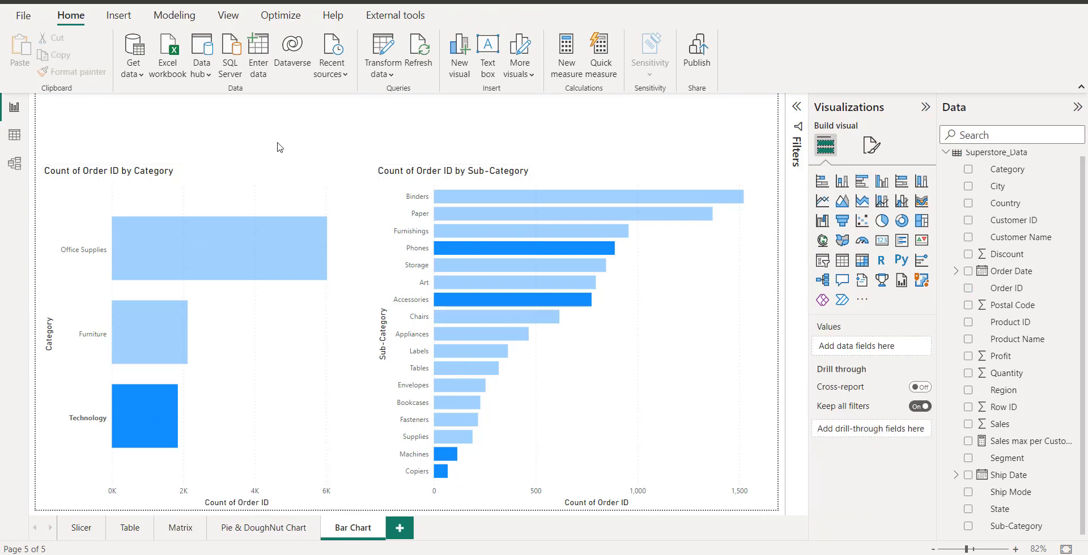
Step: Examine the title text and its formatting on the Pie & DoughNut Chart page, and return to the Bar Chart page
click(272, 530)
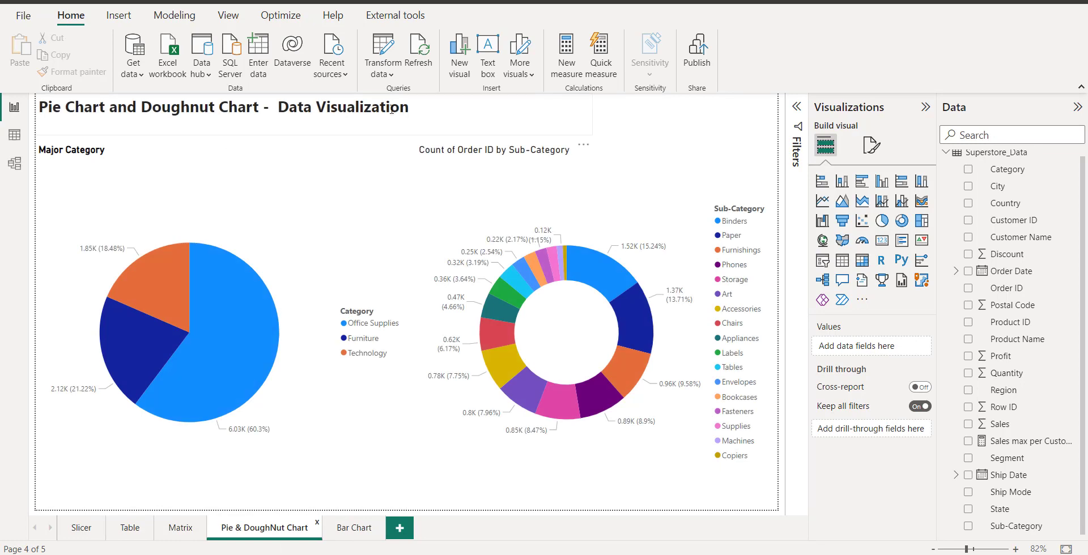
click(418, 111)
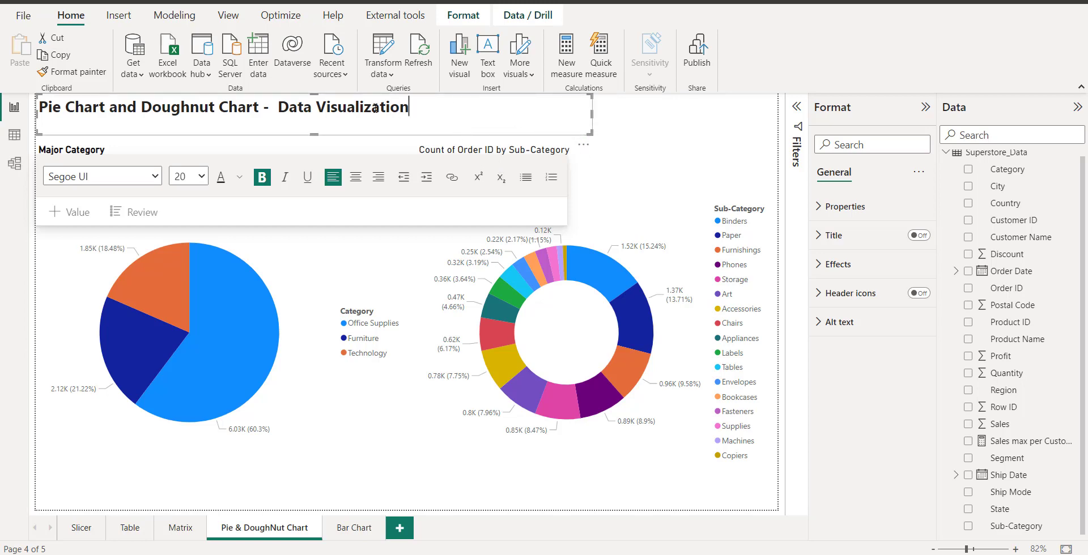
drag(409, 107, 35, 108)
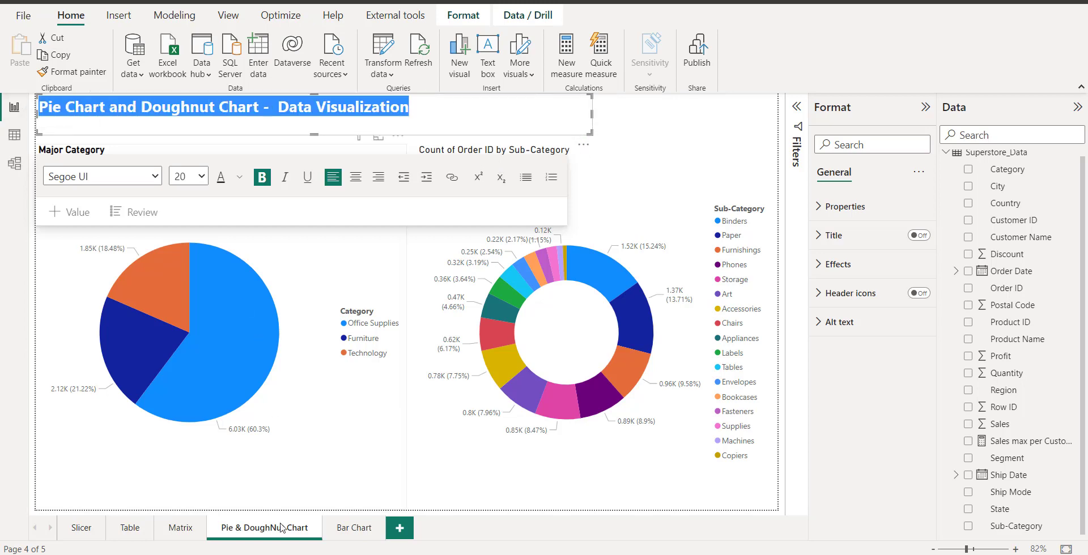
click(352, 527)
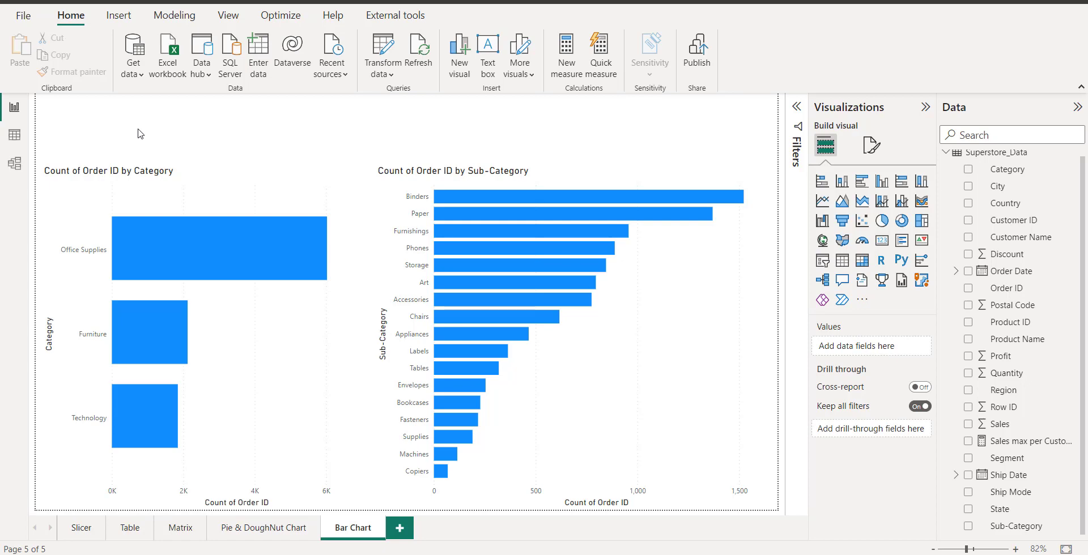
click(276, 529)
click(270, 127)
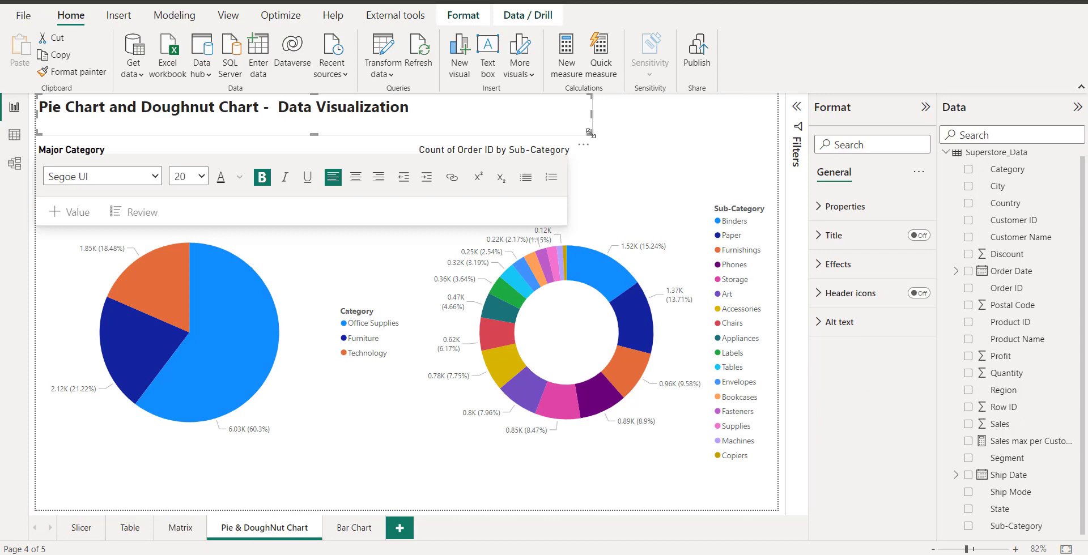
key(ctrl+a)
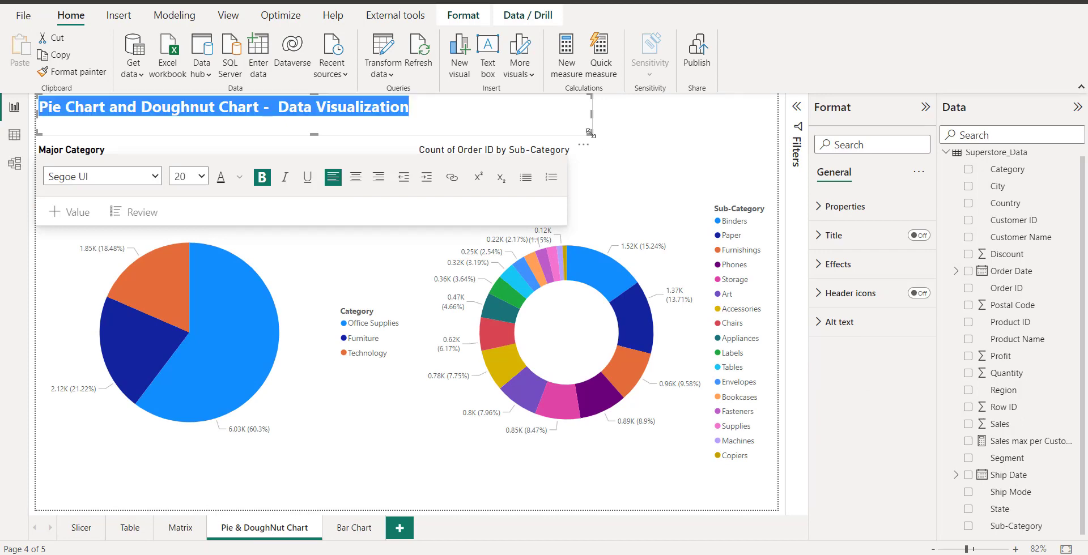
click(353, 533)
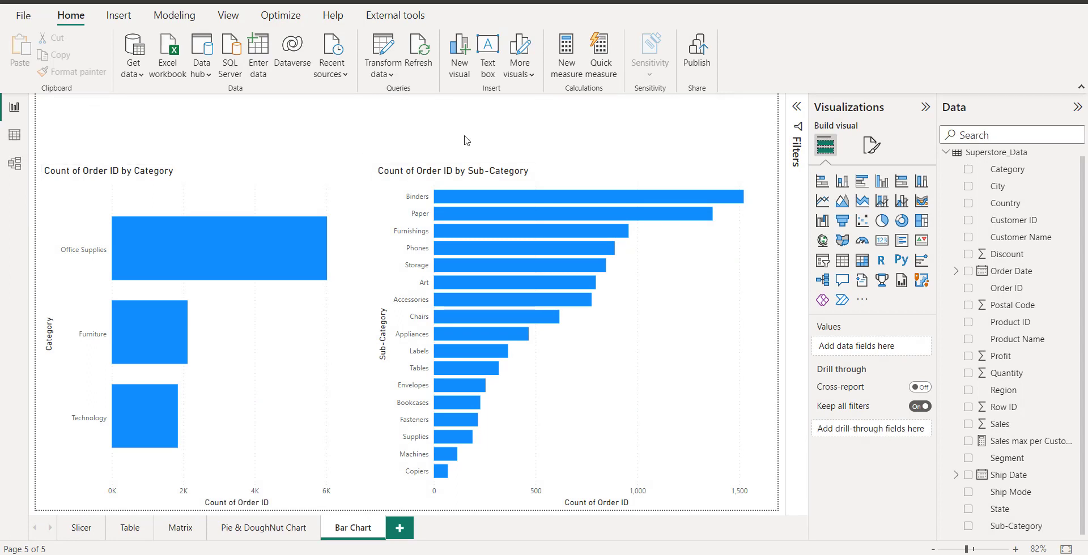
Step: Insert a text box reading "BAR Chart Visualization" and resize it into a wide strip above the charts, starting at the page's left edge
click(488, 54)
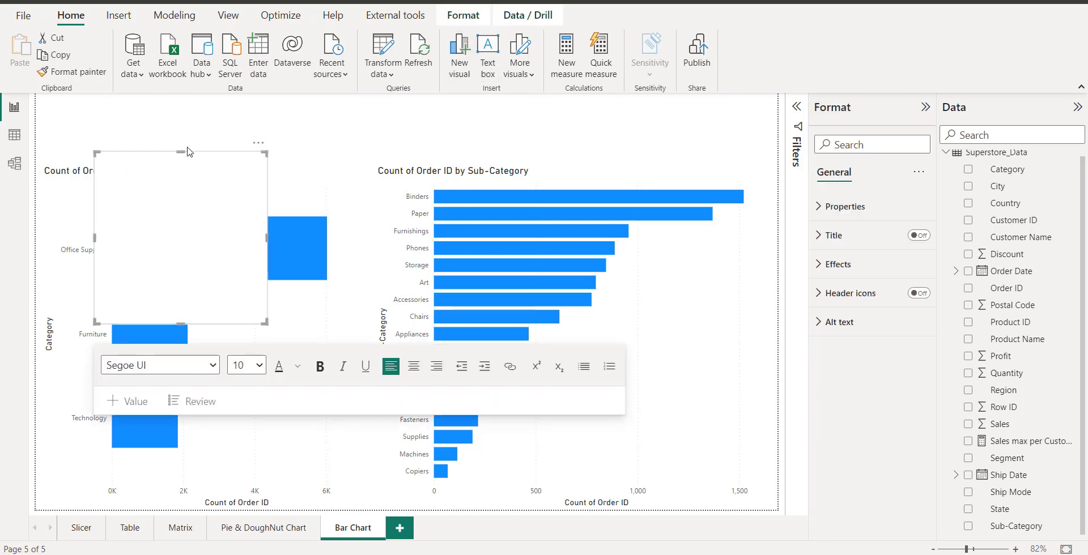
drag(181, 152, 140, 98)
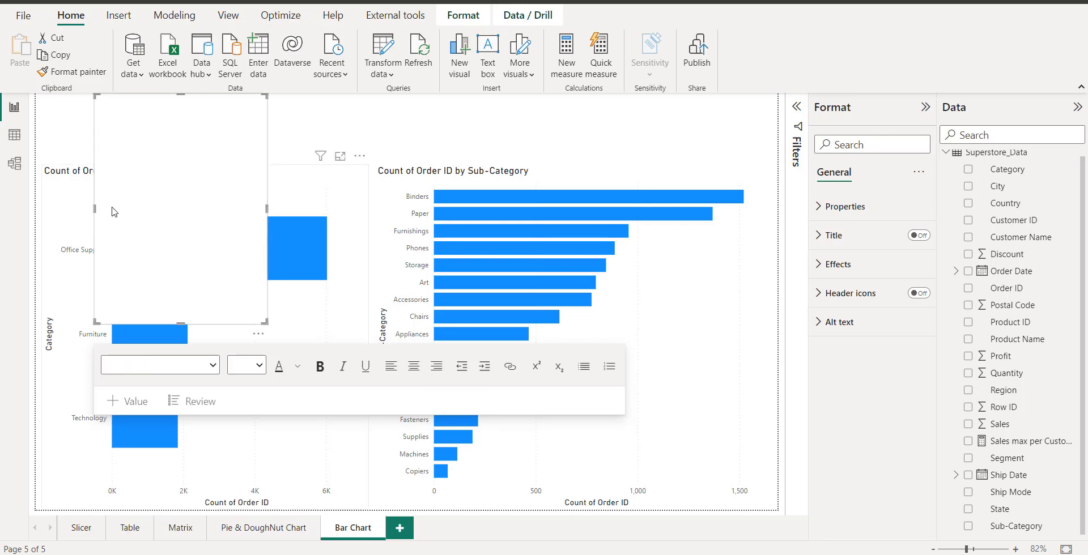
click(113, 208)
click(167, 134)
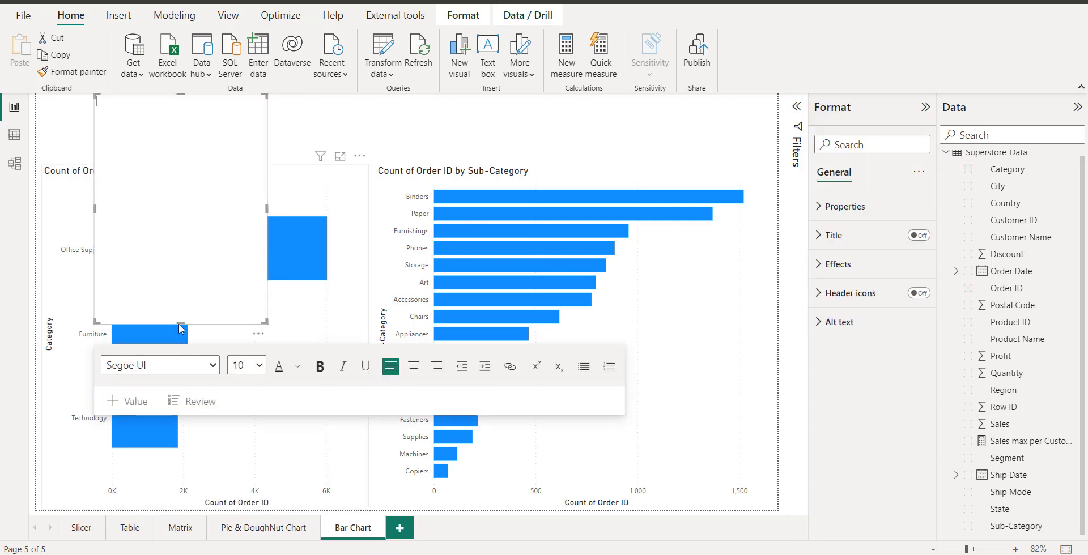
drag(162, 132, 161, 144)
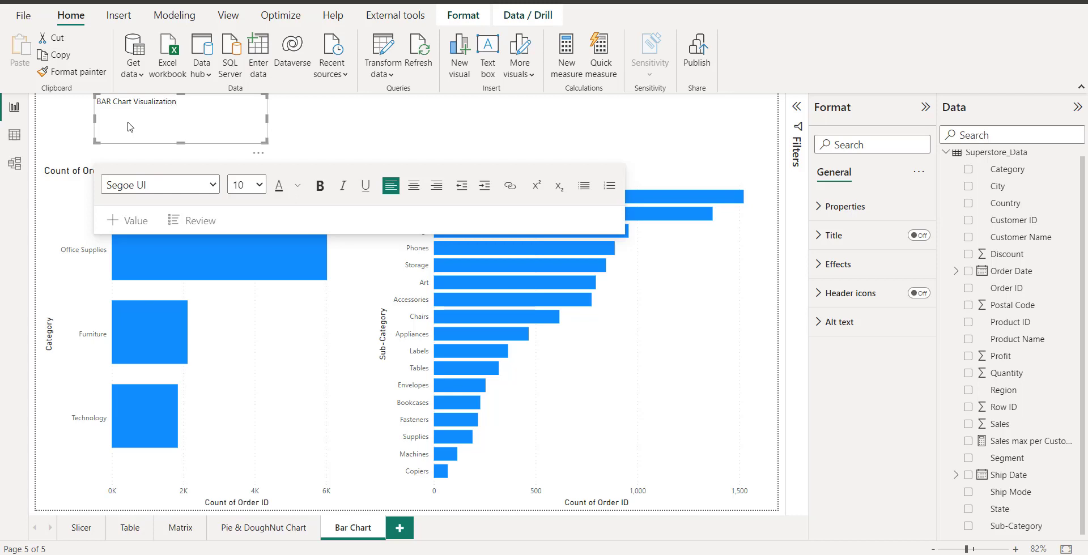
drag(266, 117, 488, 117)
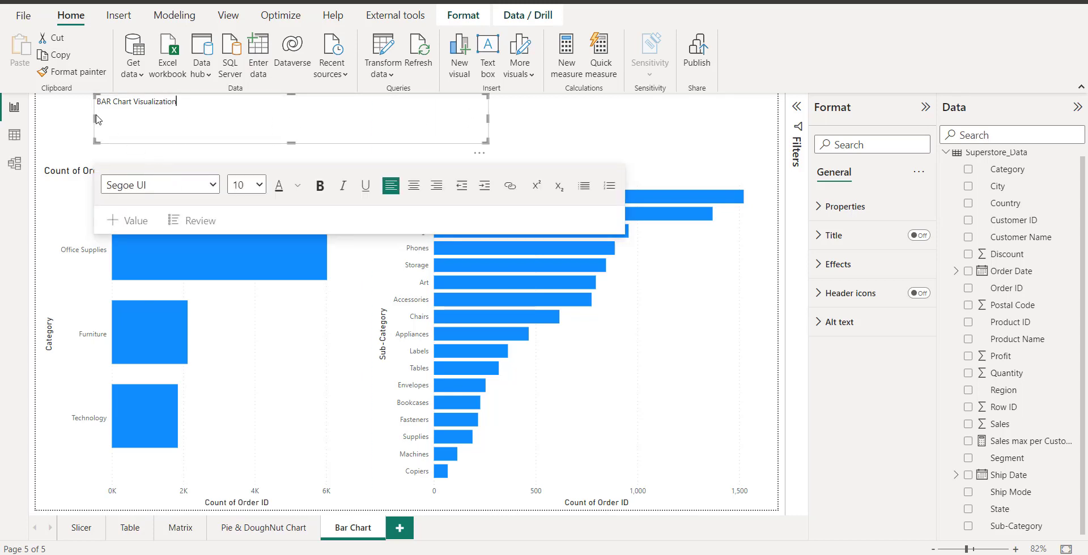
drag(94, 117, 35, 117)
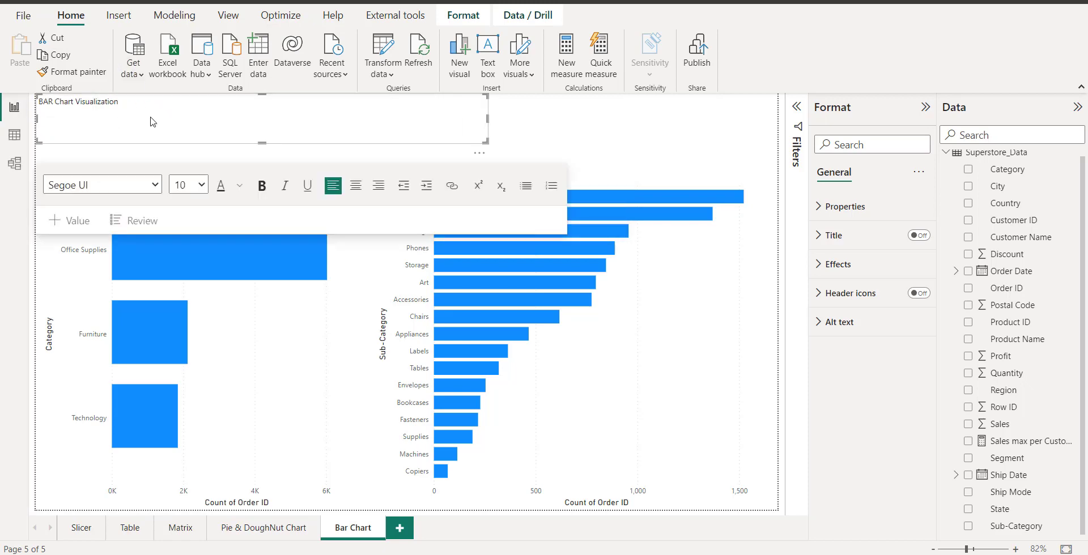
Step: Try to copy the Pie & DoughNut Chart page title's formatting onto the "BAR Chart Visualization" text with Format Painter
click(256, 530)
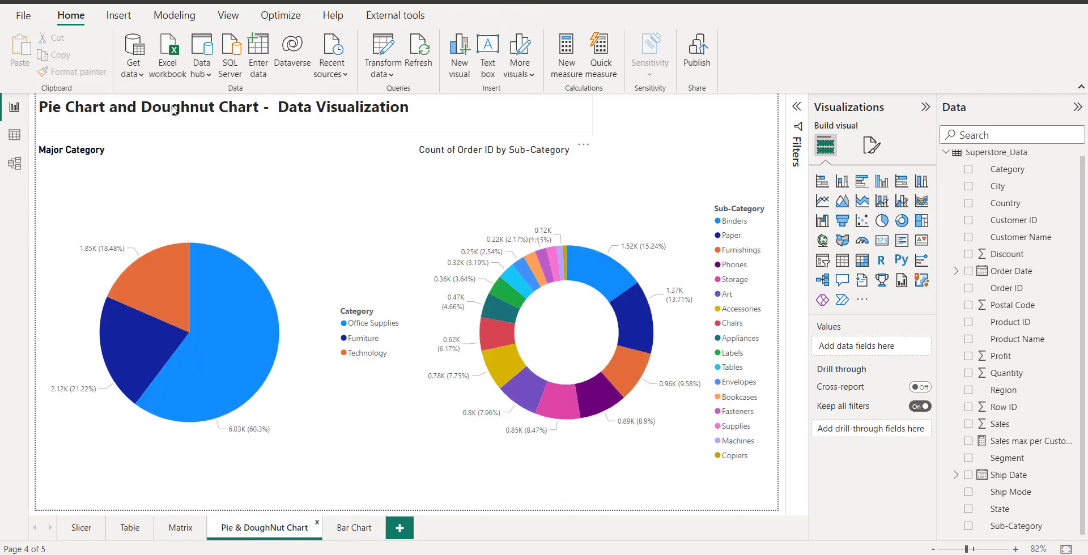
click(439, 105)
triple_click(212, 111)
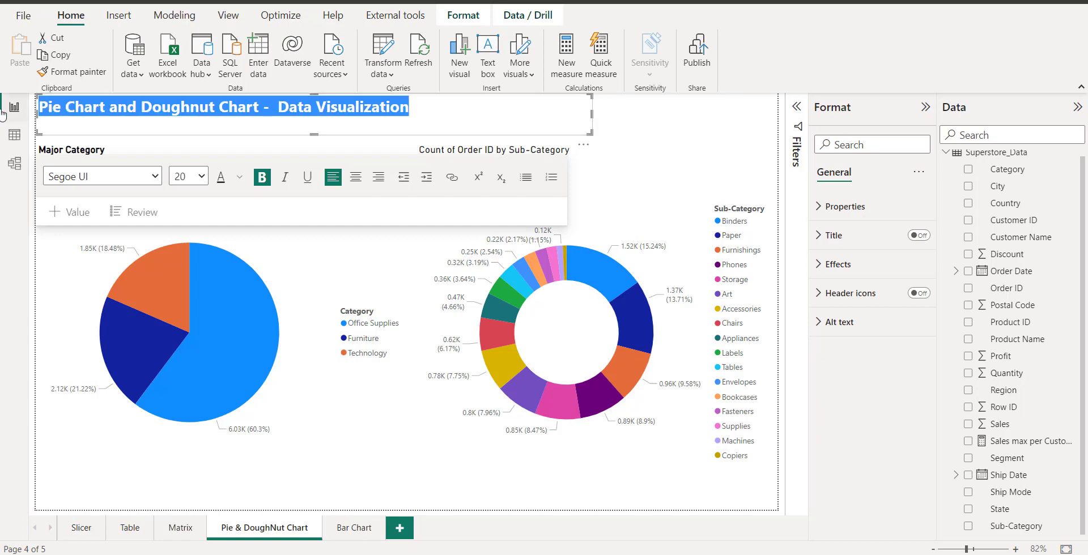
click(80, 71)
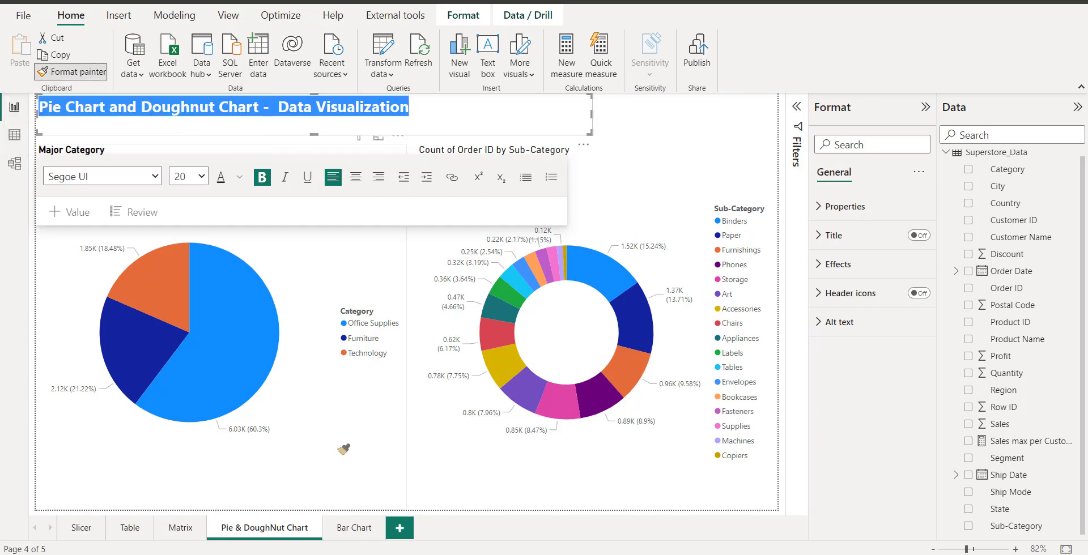
click(350, 528)
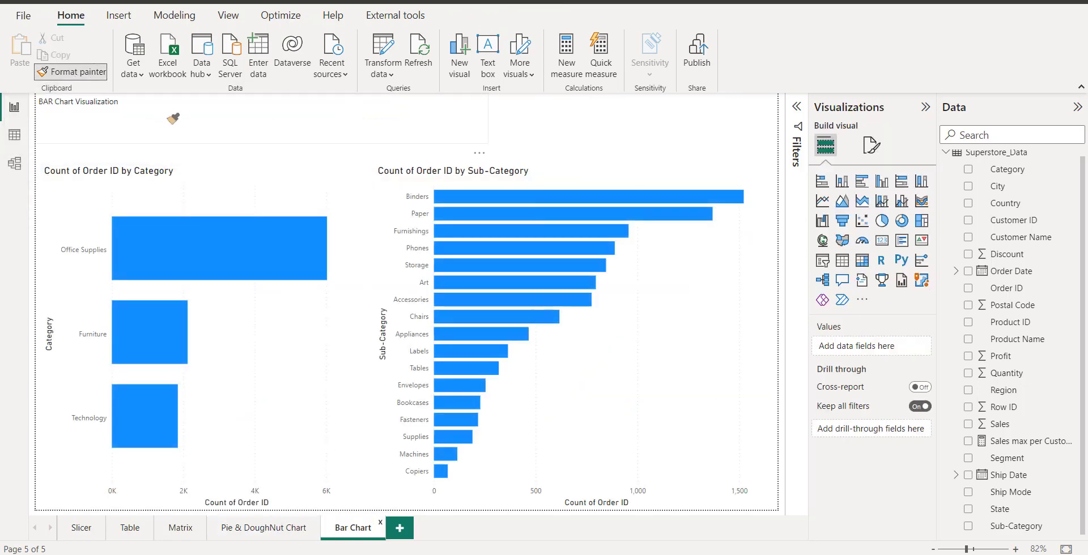
click(98, 100)
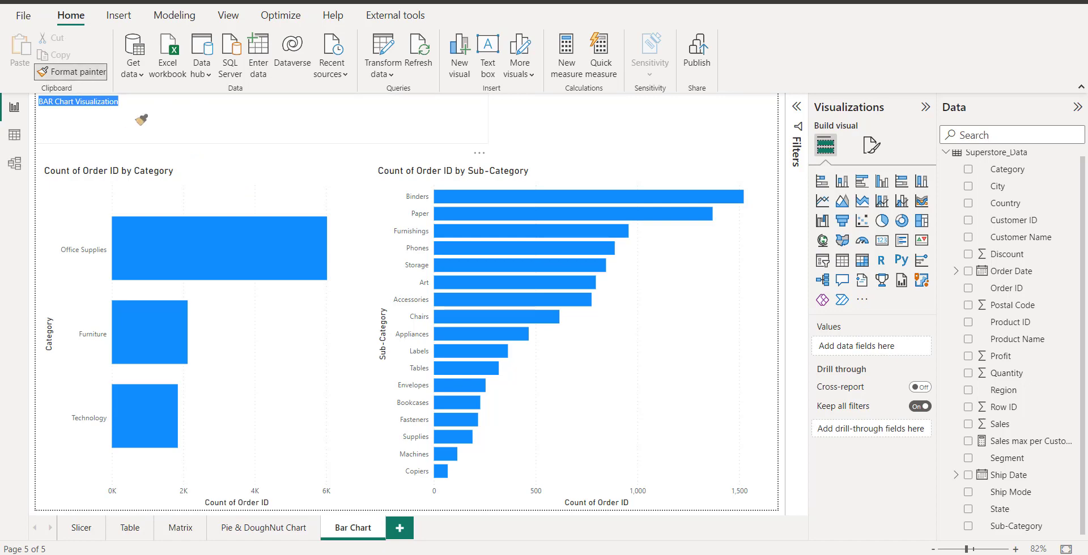
click(111, 102)
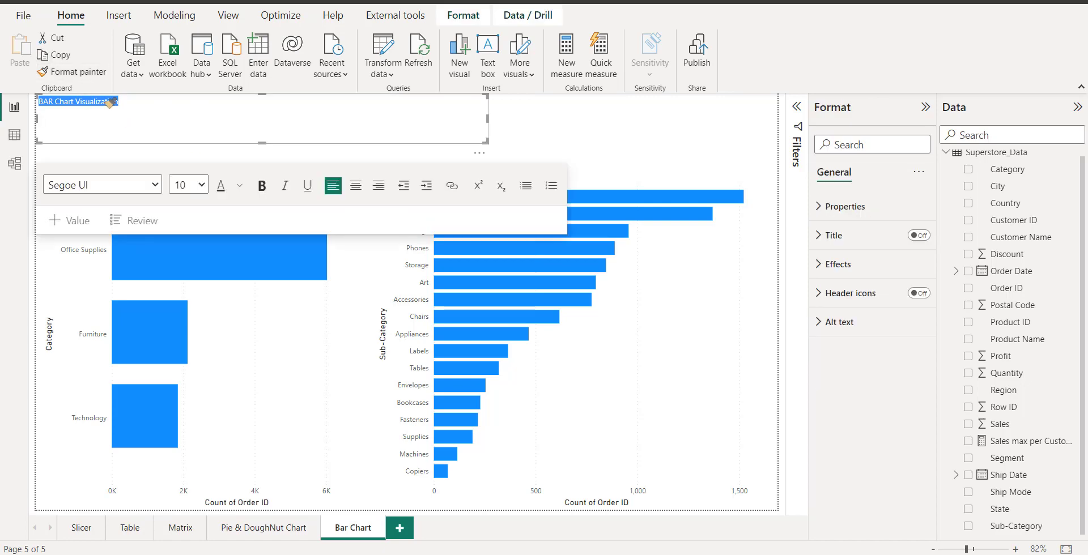
Step: Try again to apply Format Painter to the selected "BAR Chart Visualization" text
click(140, 105)
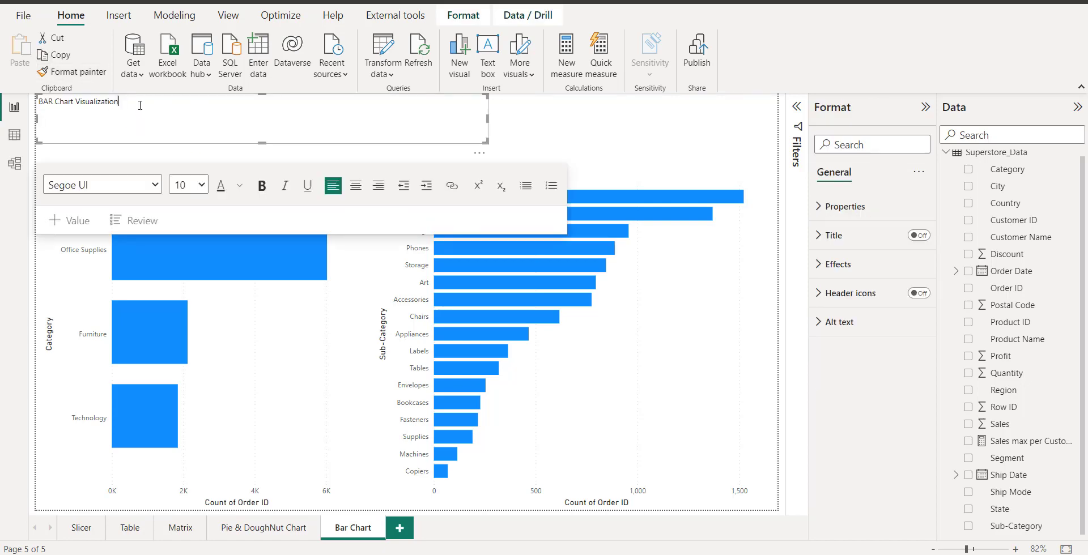
drag(140, 101, 38, 110)
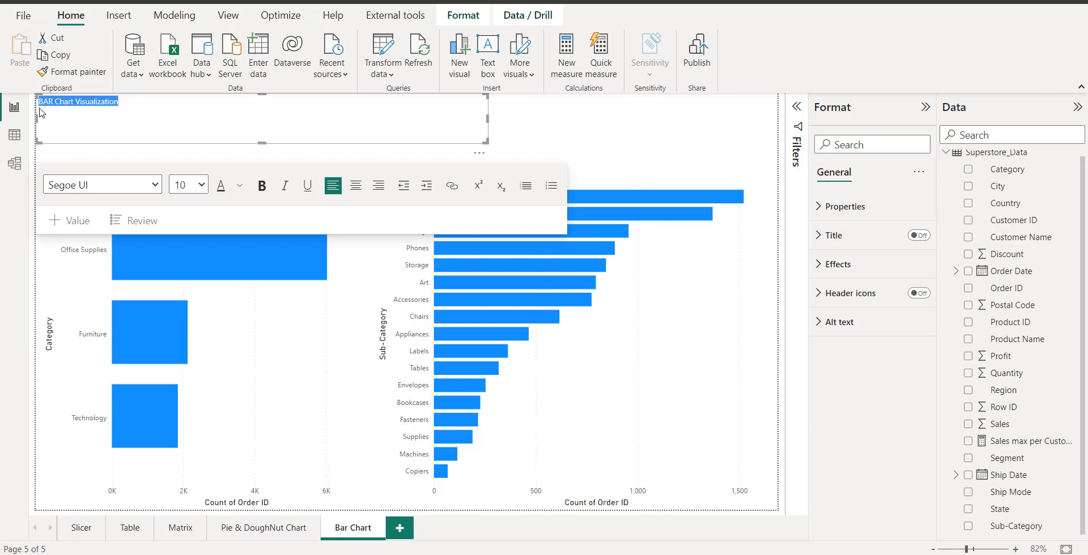
click(77, 76)
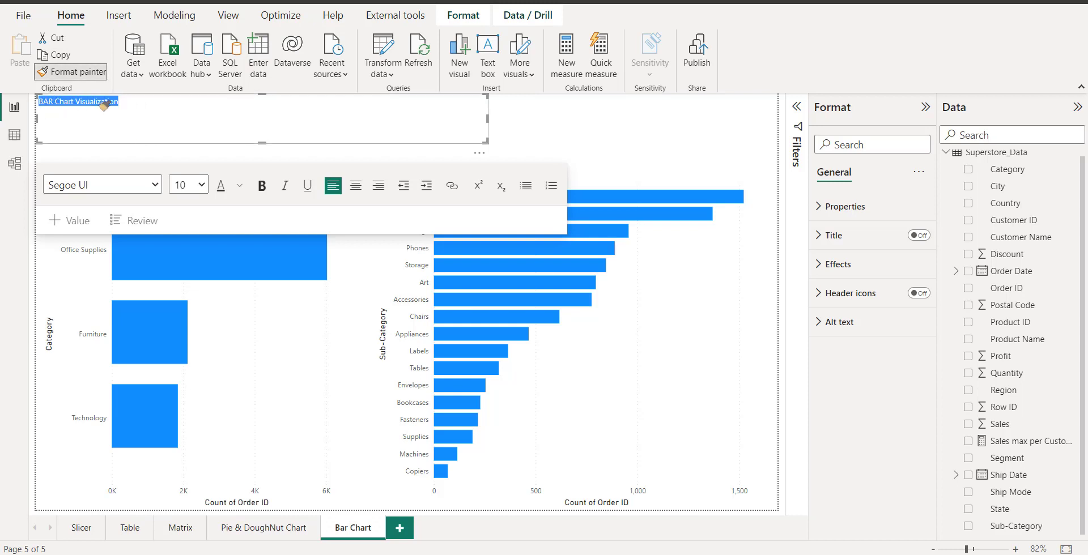
click(120, 101)
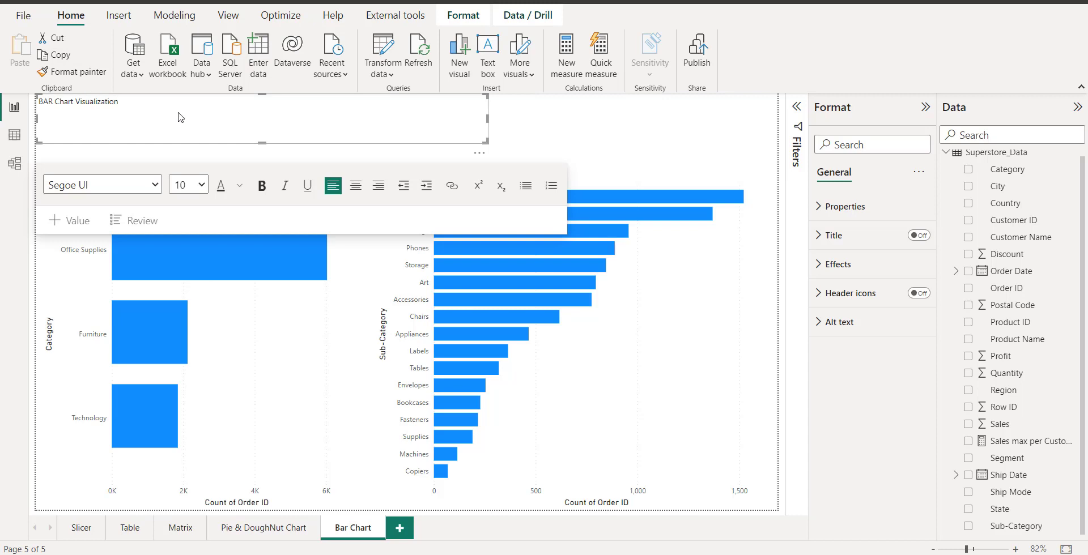
Step: Reduce the title text box's height and format "BAR Chart Visualization" as bold at font size 20
drag(261, 143, 179, 123)
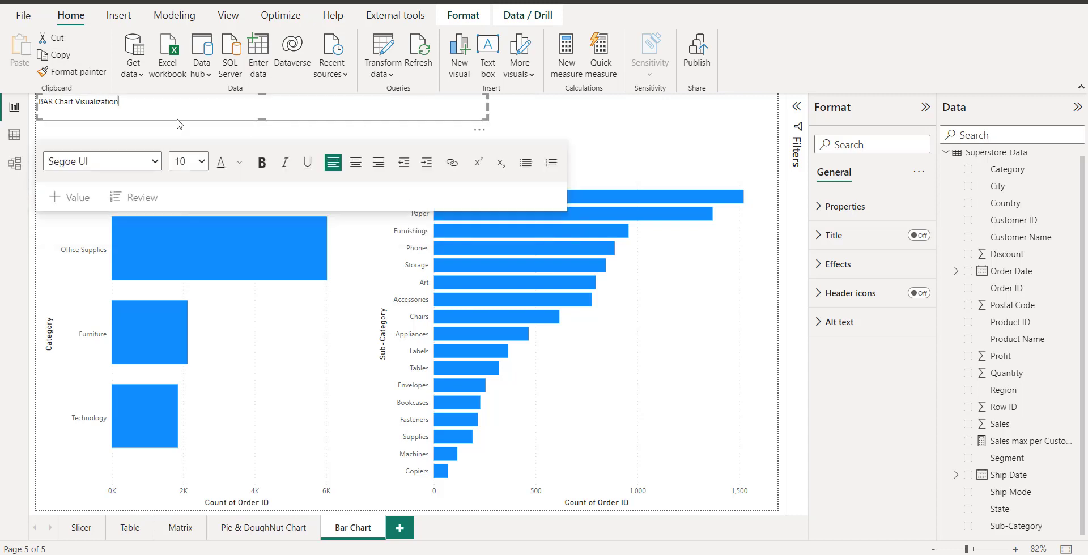
triple_click(152, 102)
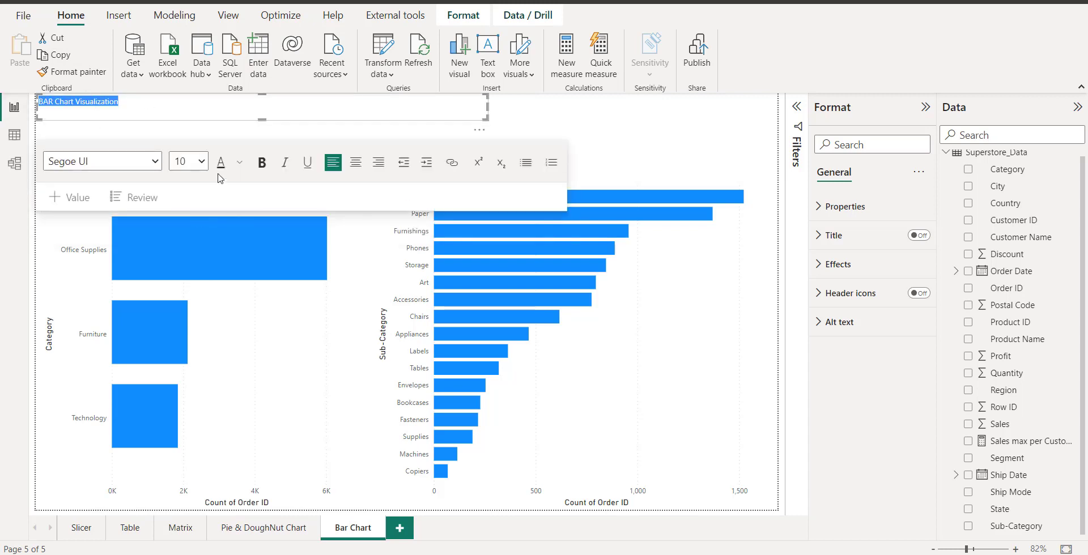
click(202, 163)
click(181, 319)
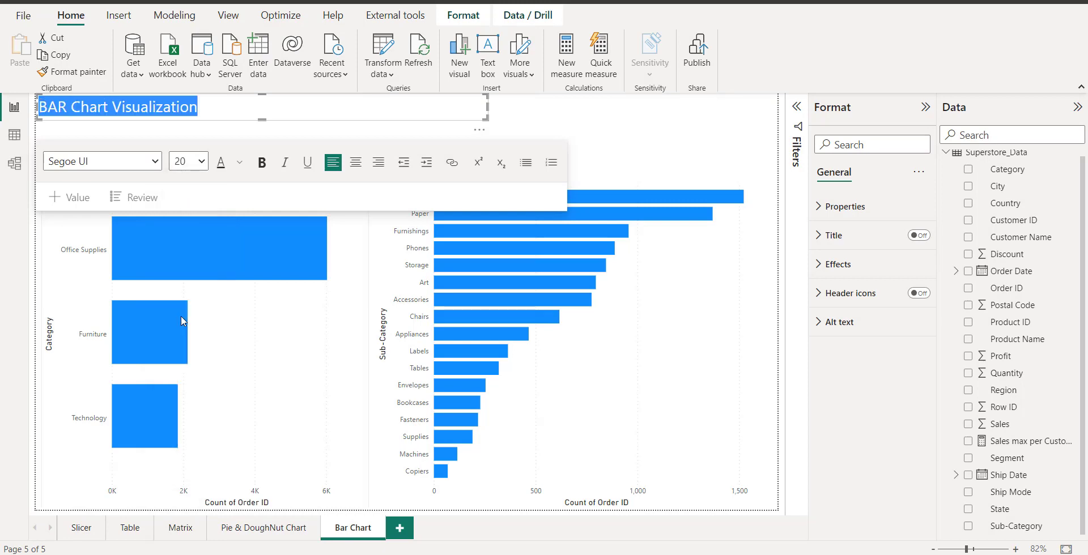
drag(218, 106, 33, 113)
click(262, 162)
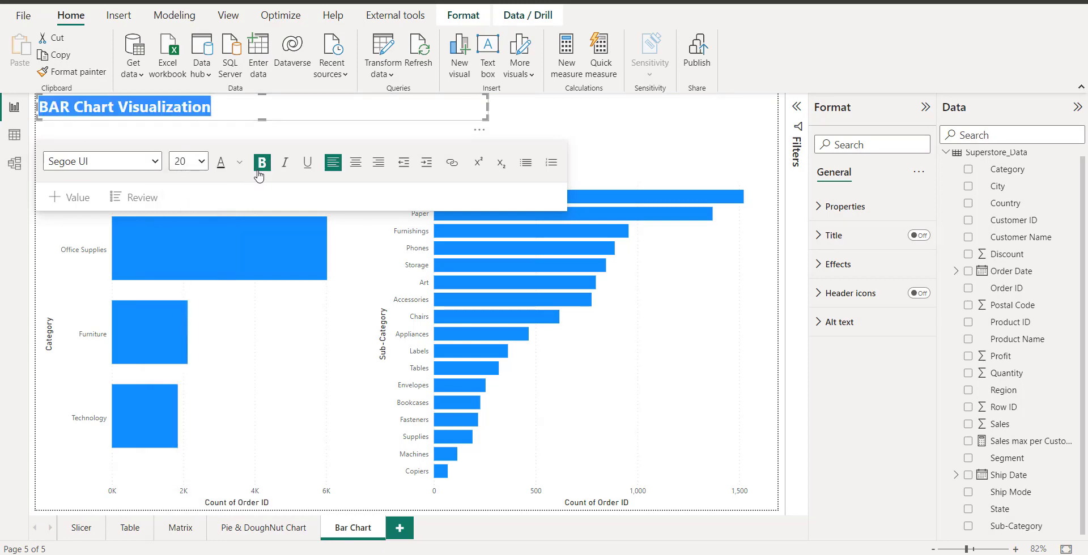
click(611, 121)
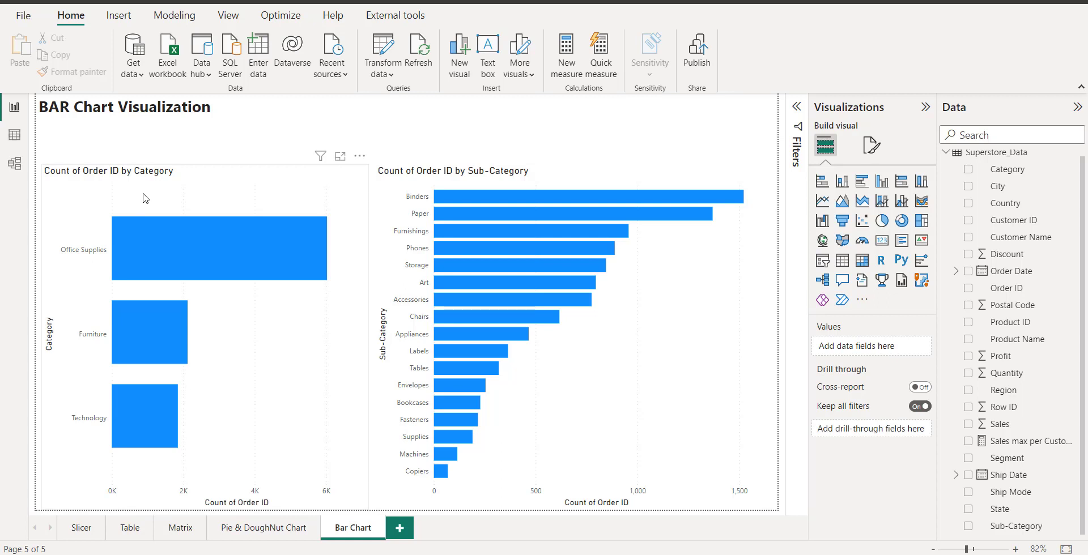
Step: Turn on data labels for both the category bar chart and the sub-category bar chart
click(872, 147)
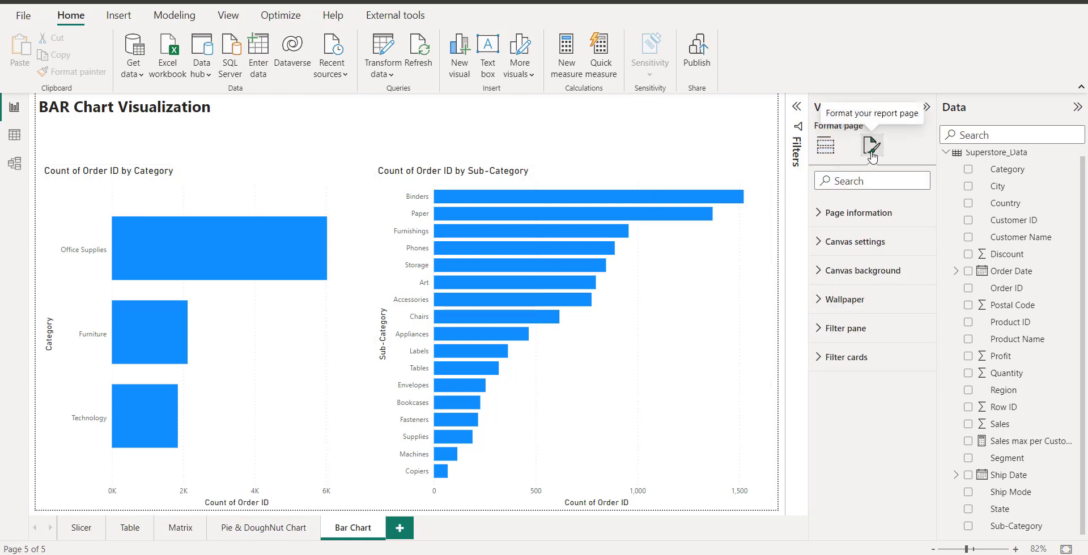
click(299, 397)
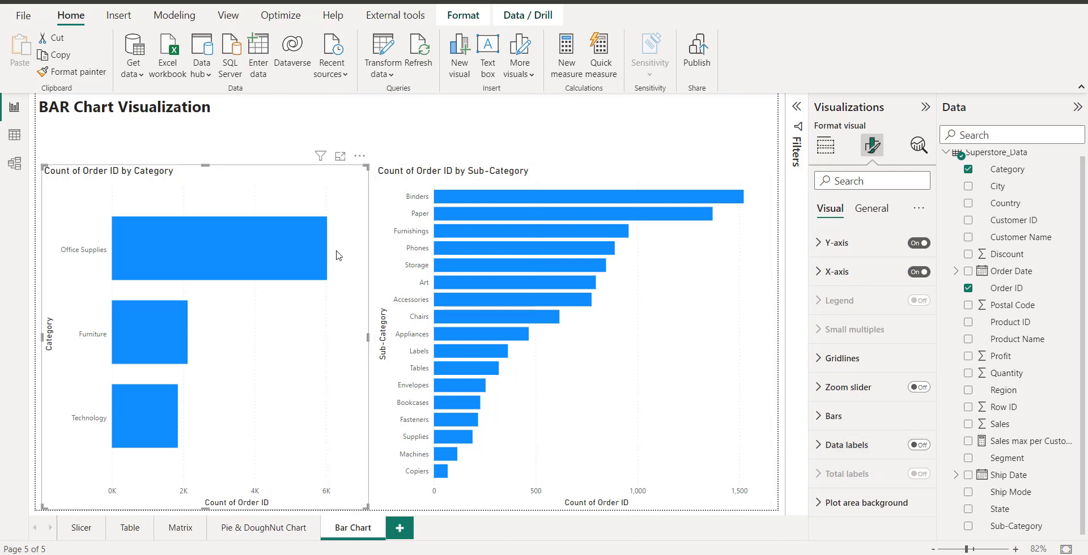
mouse_move(319, 249)
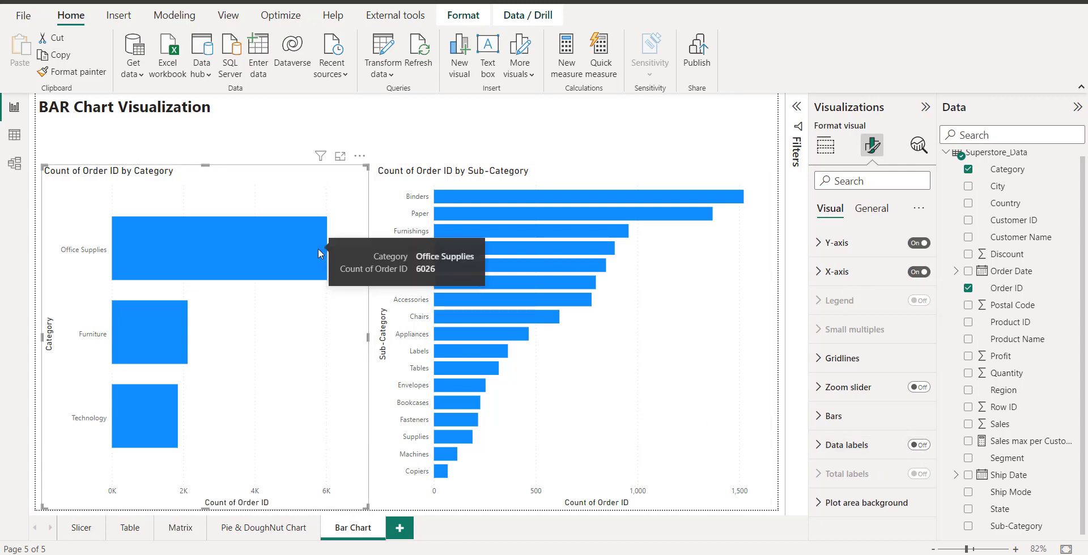
click(924, 446)
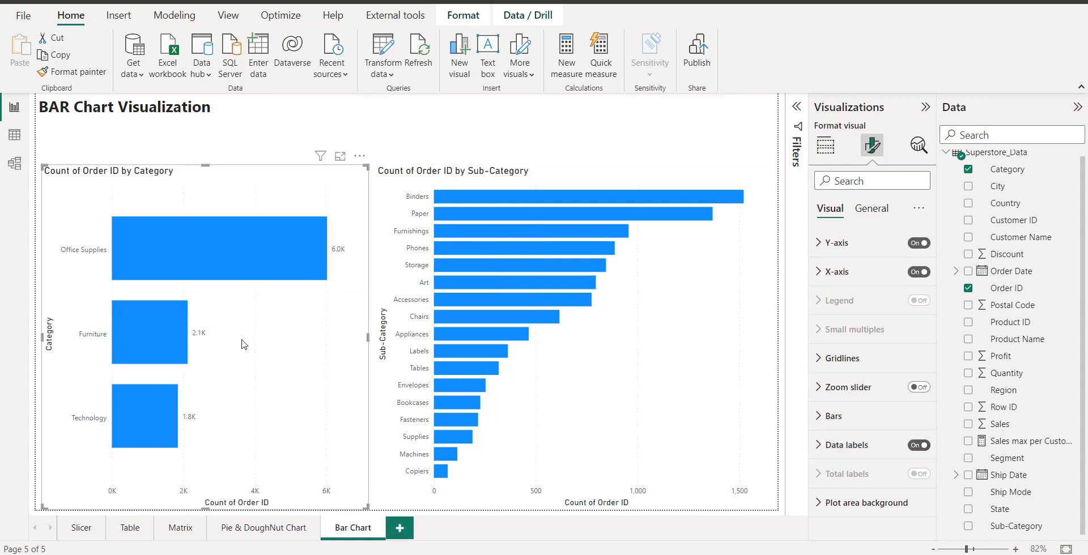
click(711, 337)
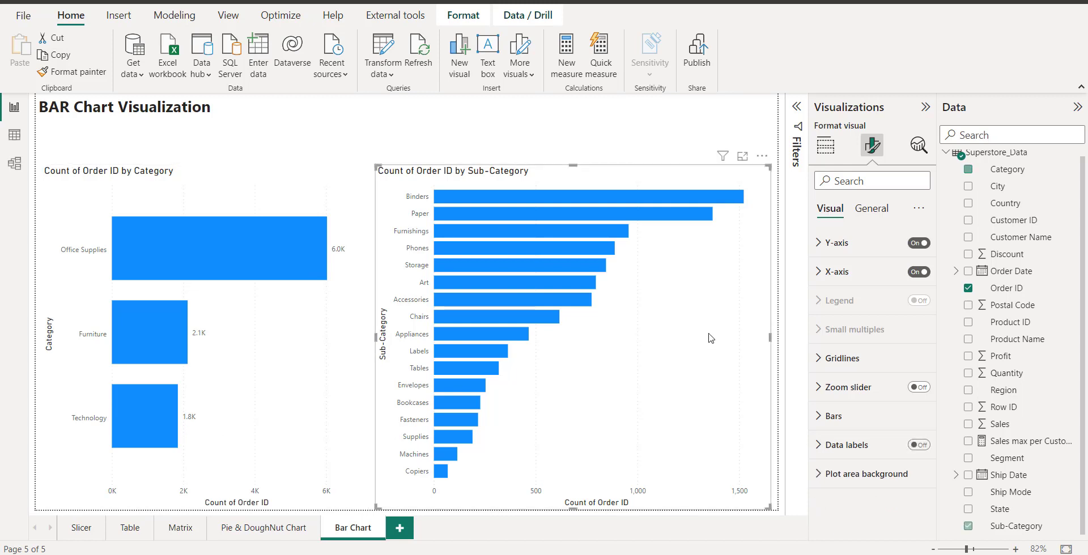
click(921, 446)
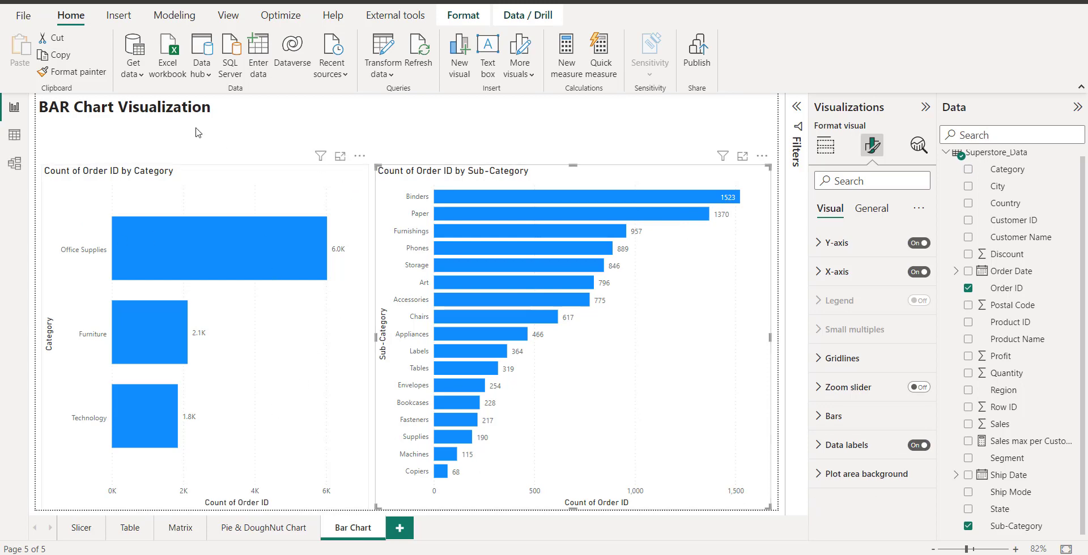
Step: Extend the page title text to read "BAR Chart Visualization - BMK"
click(206, 109)
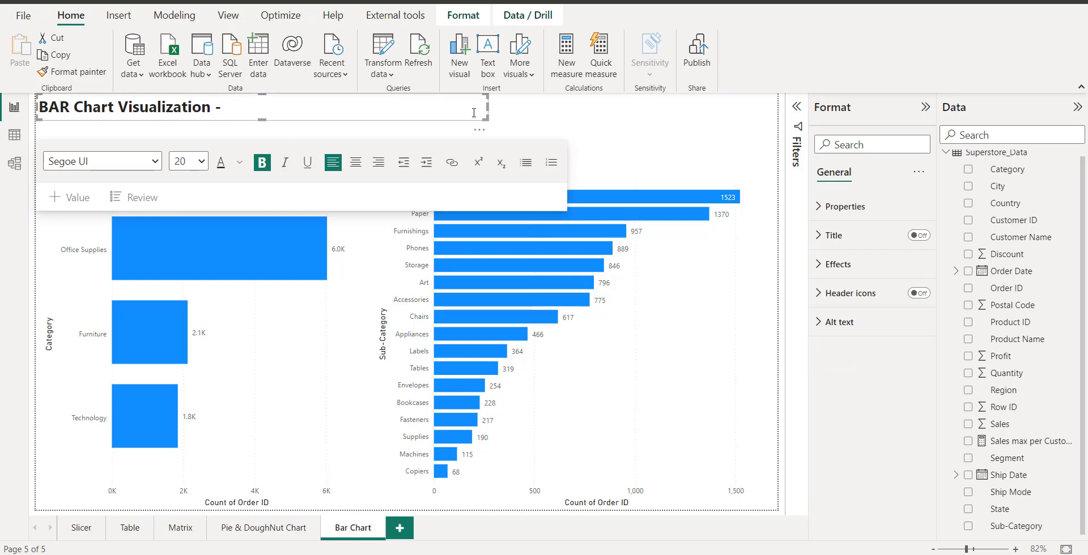
click(565, 119)
click(262, 111)
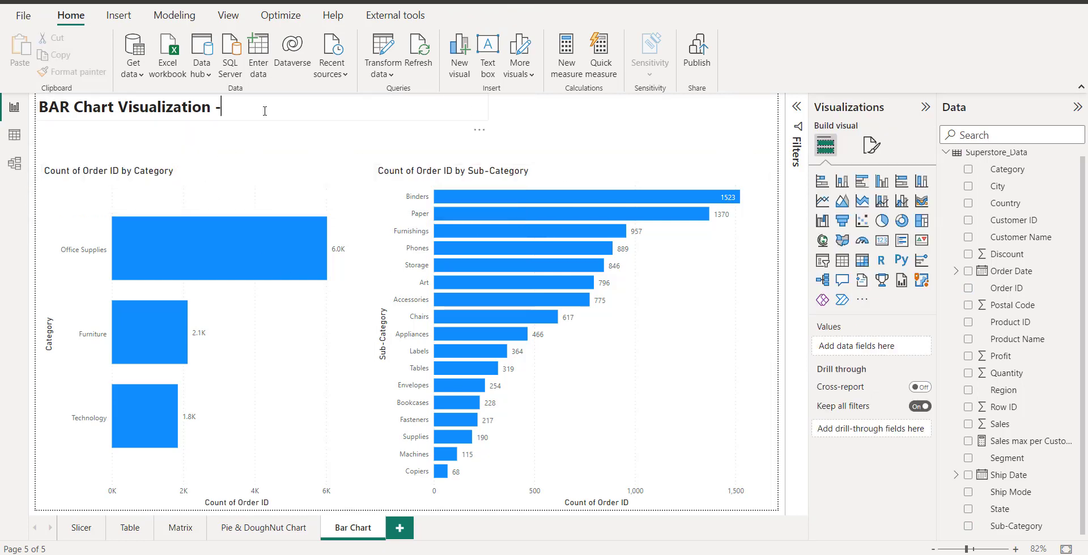
text(B)
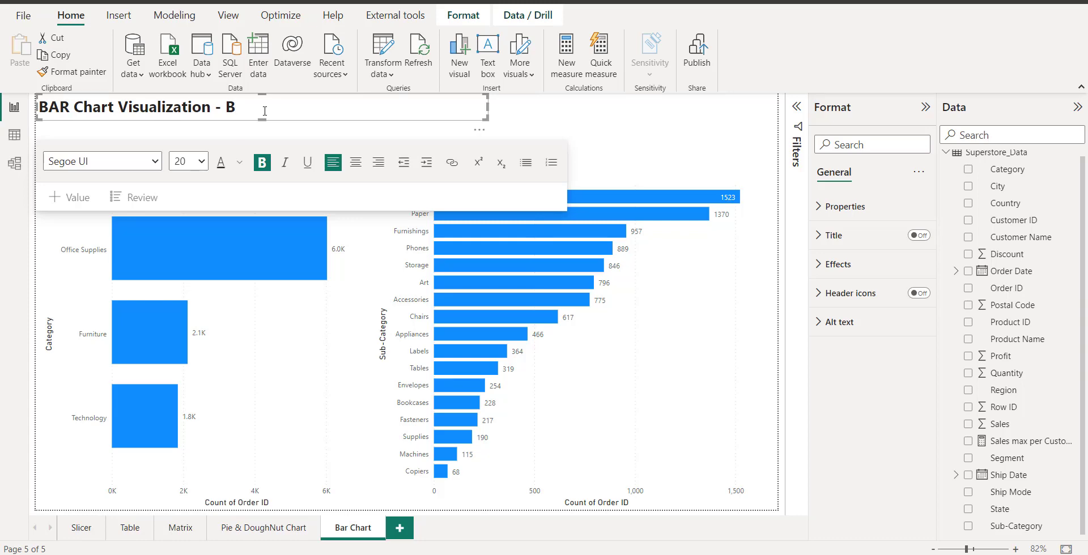
text(MK)
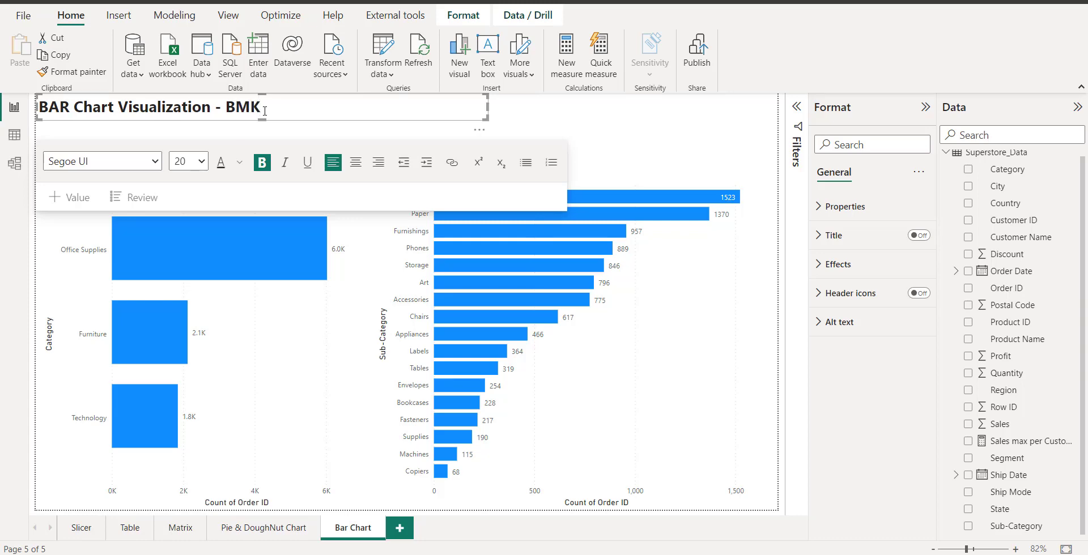
click(548, 113)
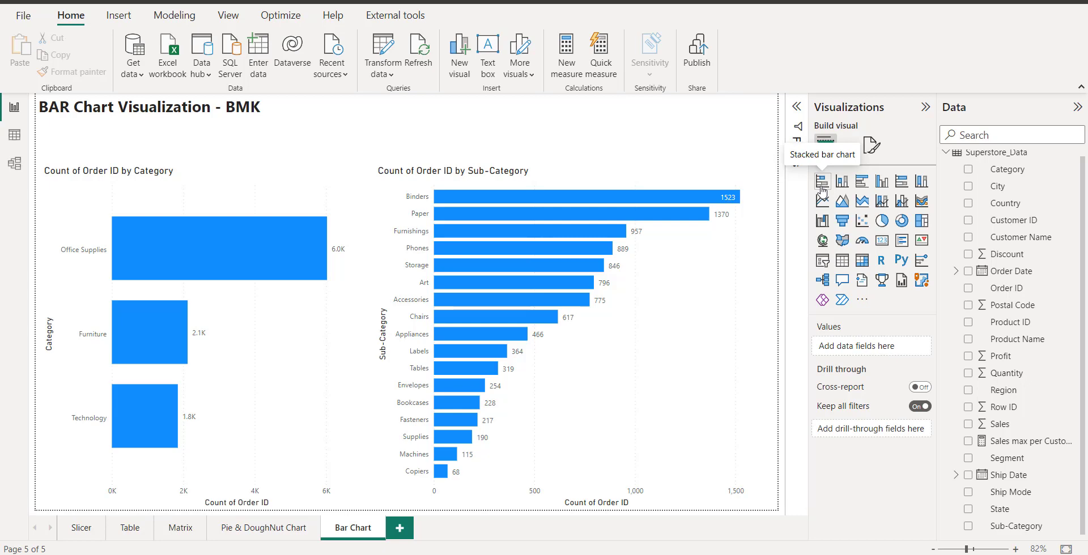
click(882, 181)
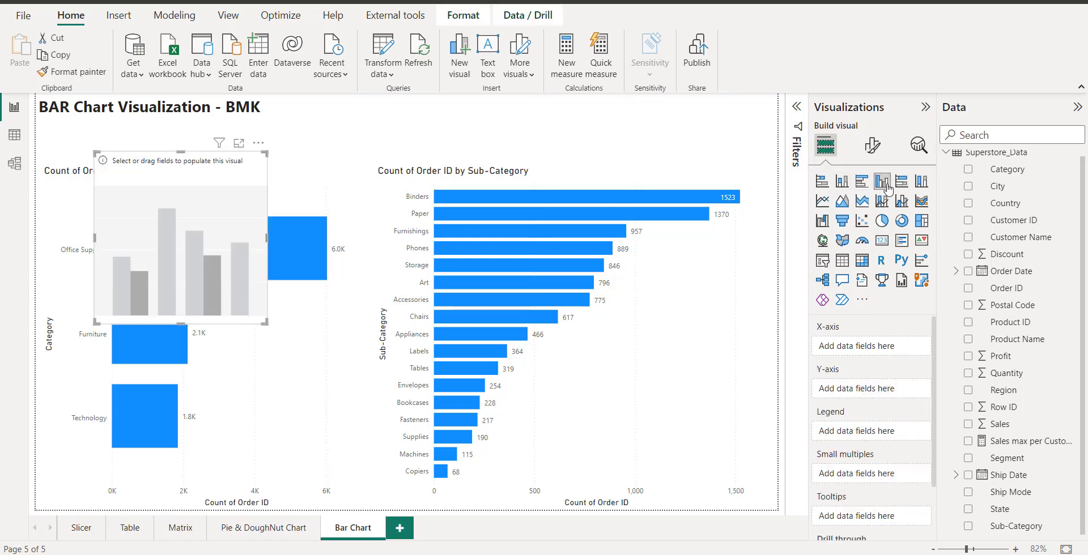
click(258, 143)
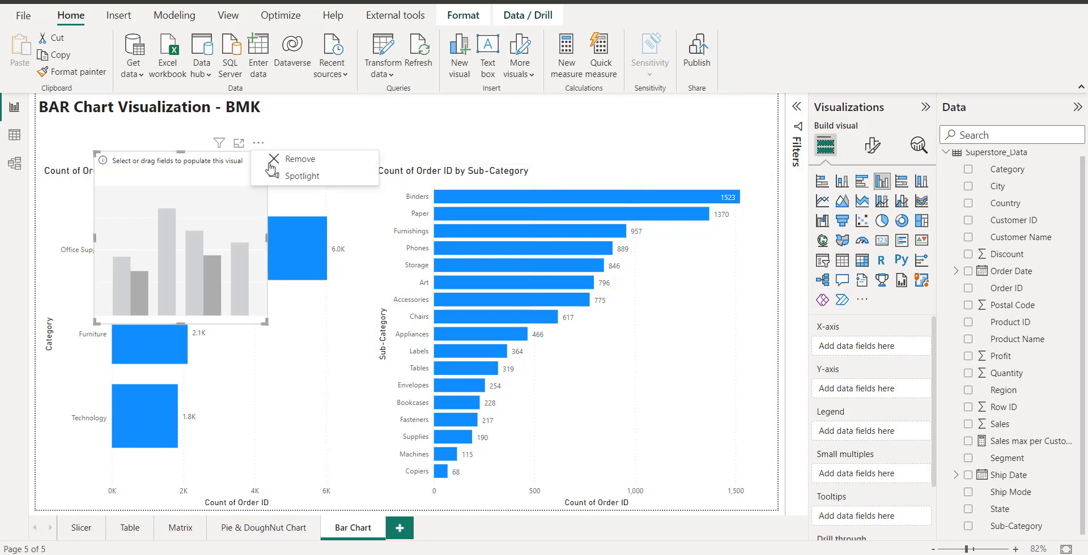
click(273, 162)
Step: Try clustered column and 100% stacked types on the sub-category chart, and convert it to a stacked column chart
click(637, 363)
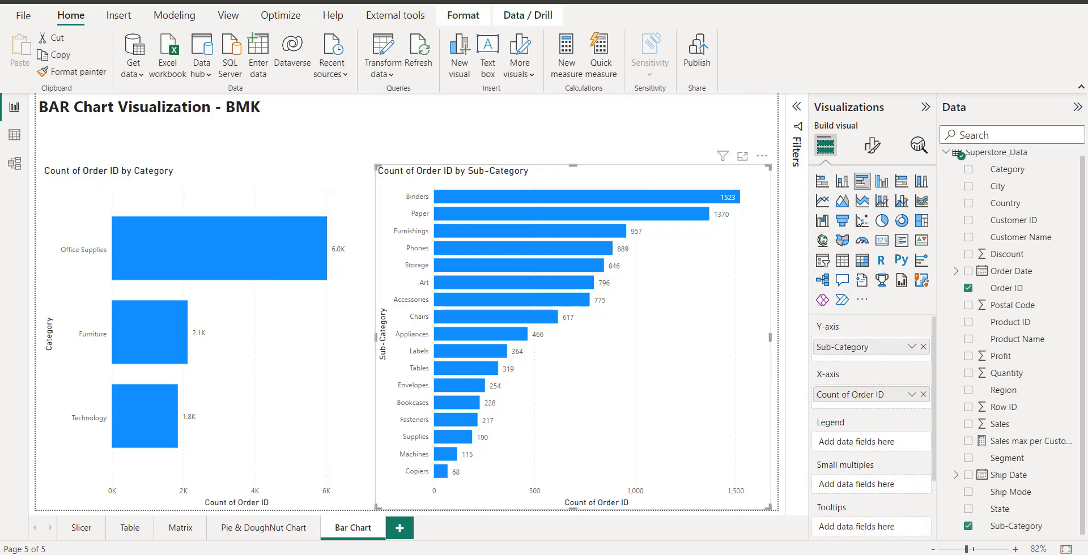
click(883, 182)
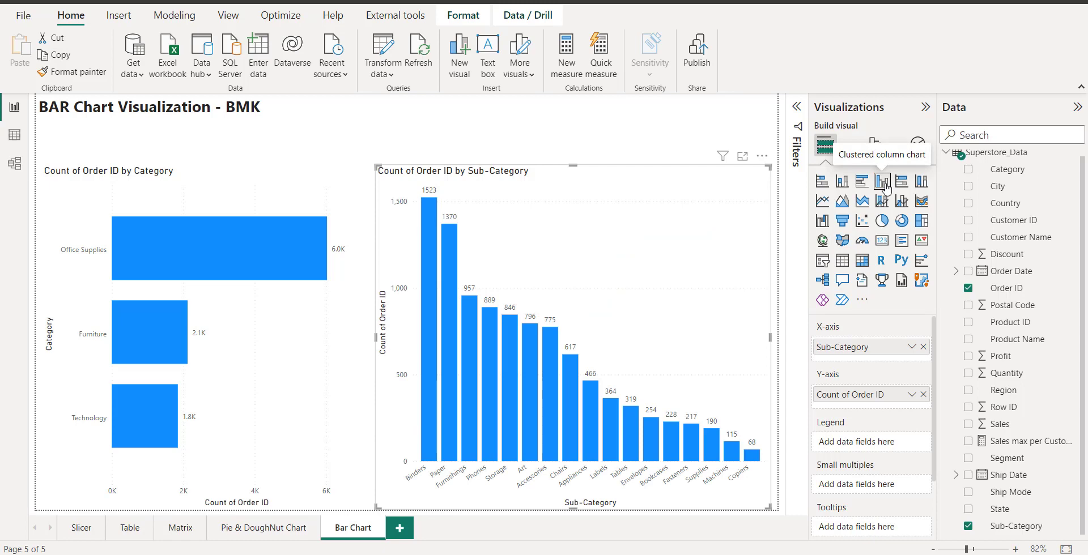
click(901, 183)
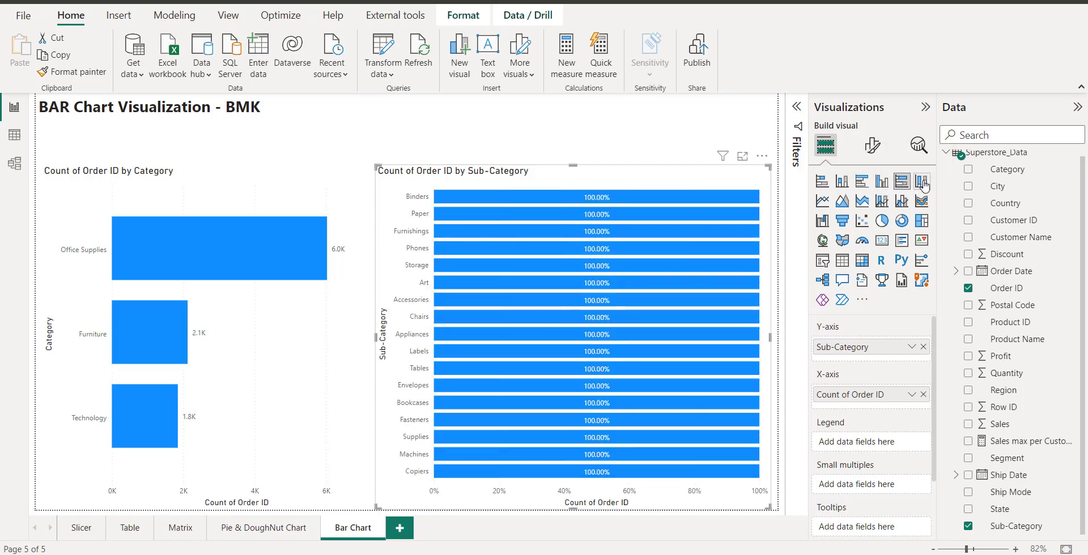
click(922, 182)
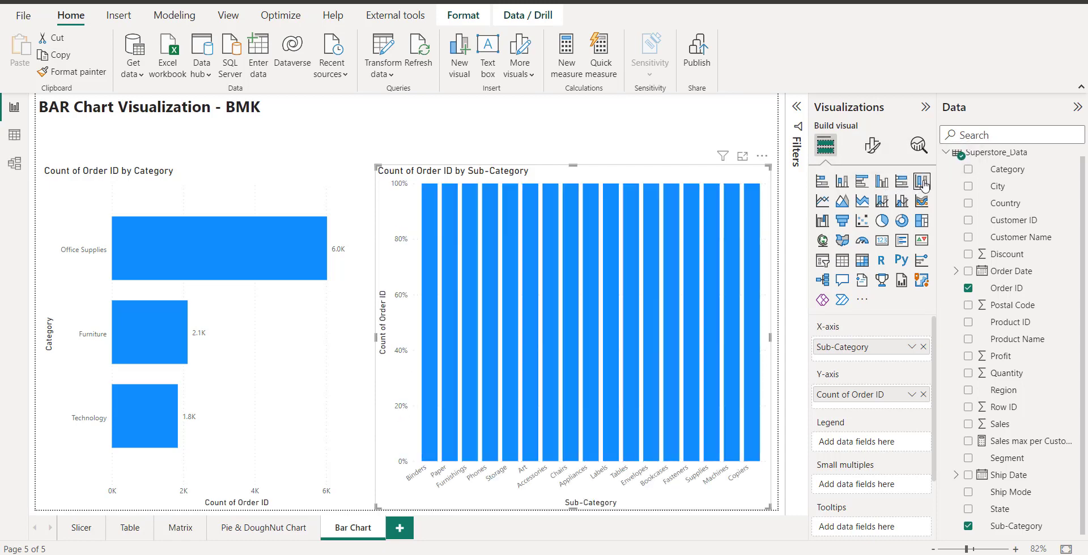
click(882, 182)
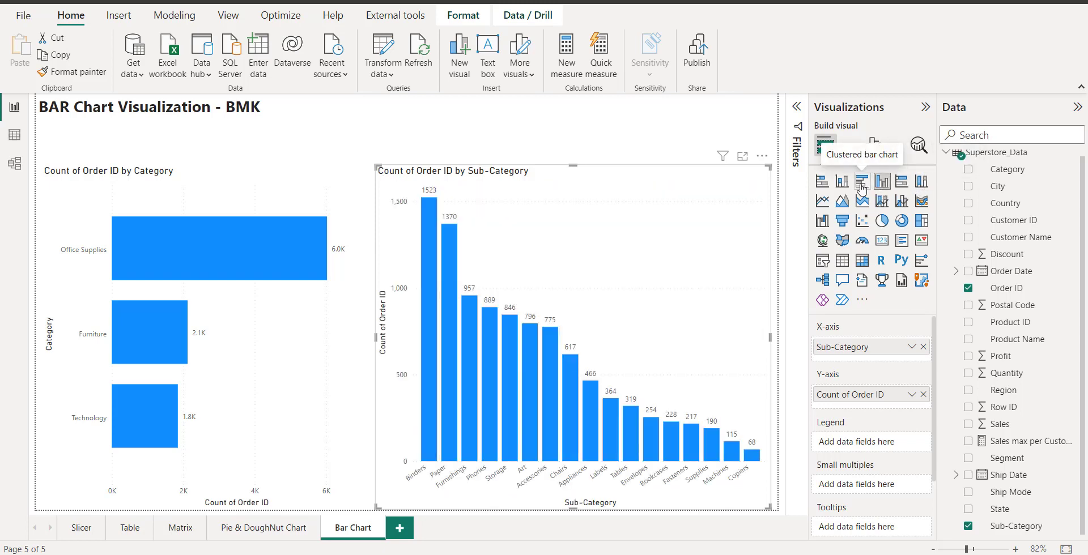
click(861, 187)
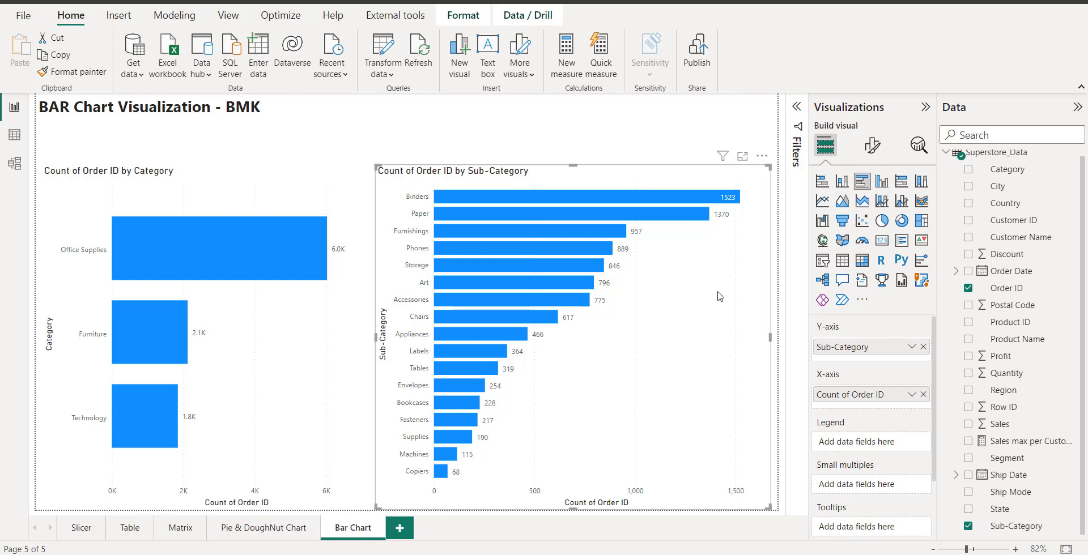
click(842, 181)
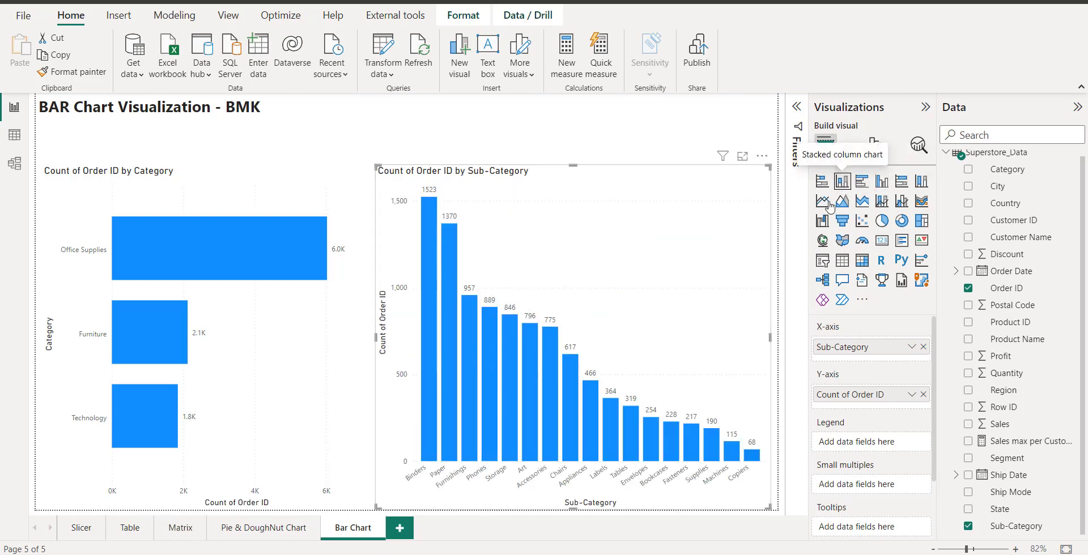
click(315, 142)
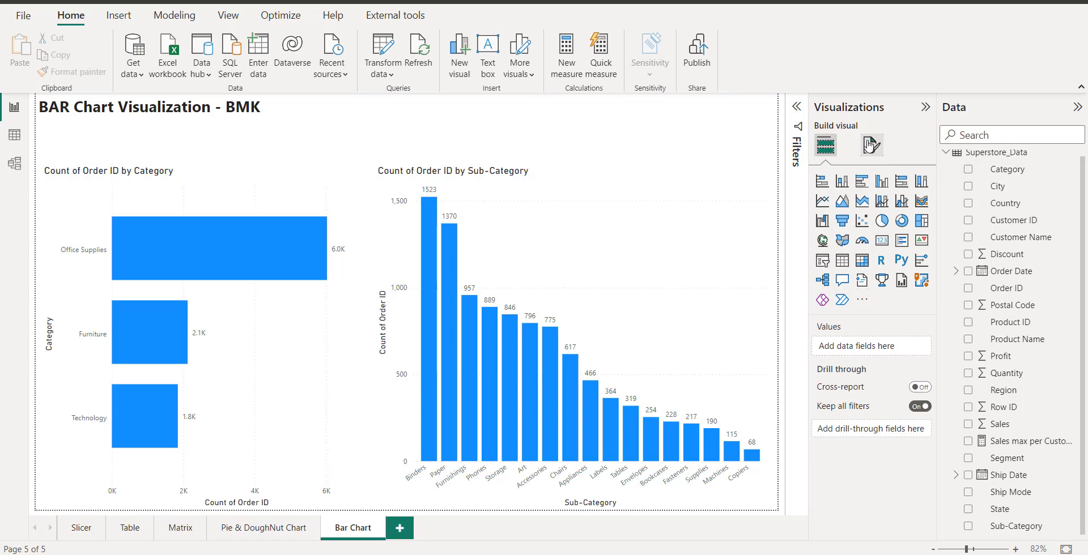
Step: Change the category bar chart's title text to "Catagory" and make it bold
click(262, 381)
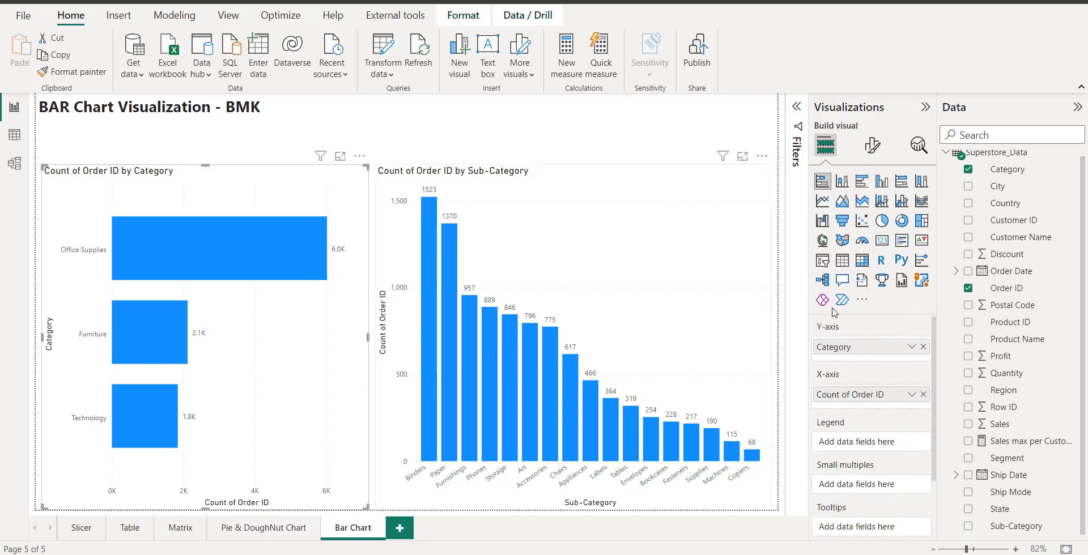
click(880, 155)
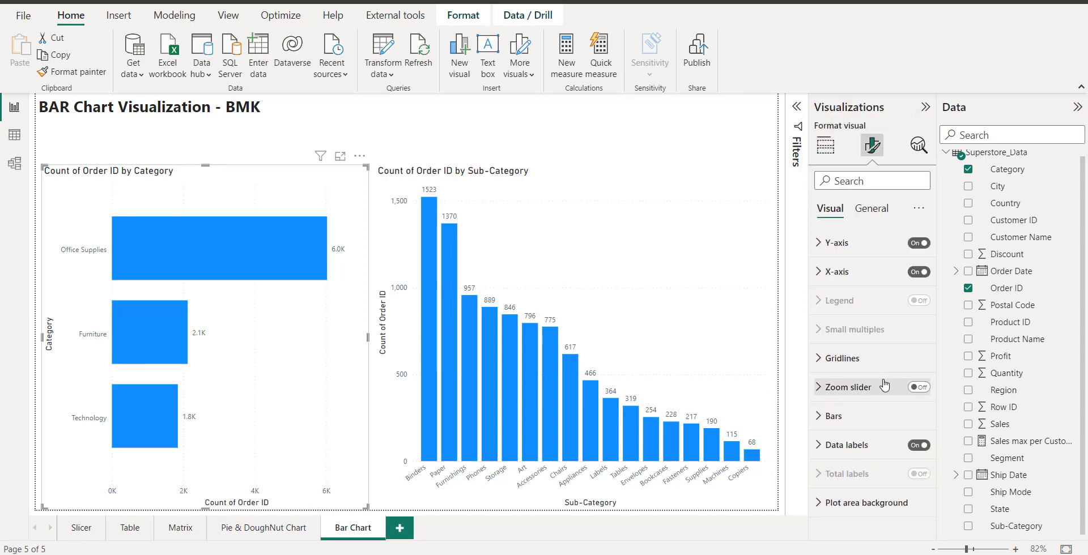
click(870, 218)
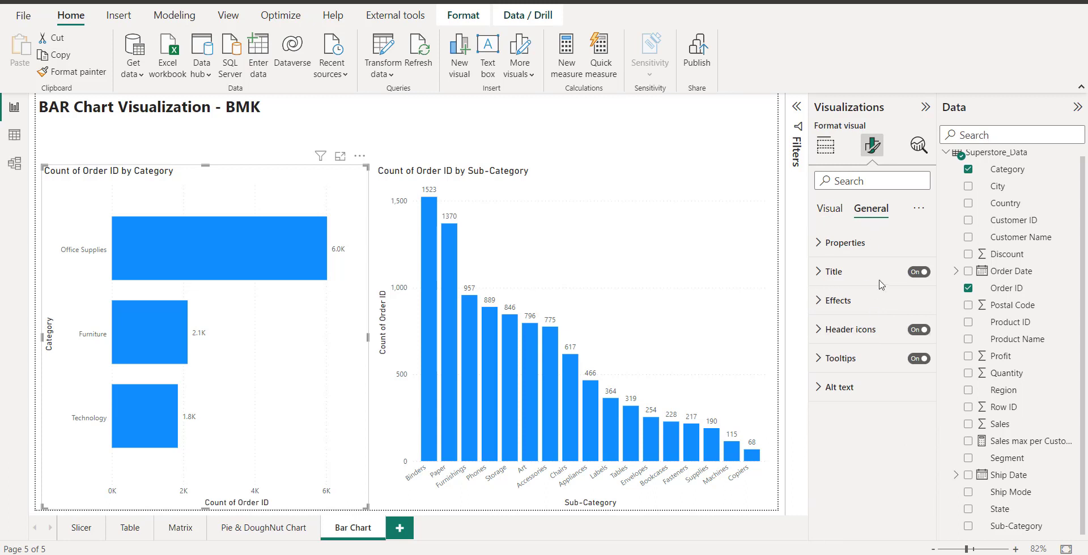
click(818, 273)
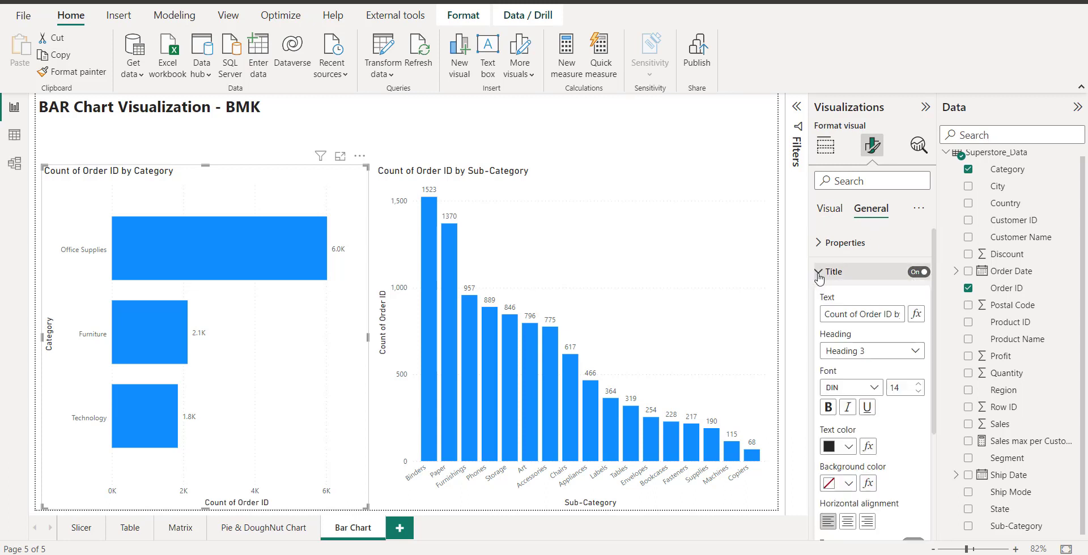
click(895, 313)
text(c)
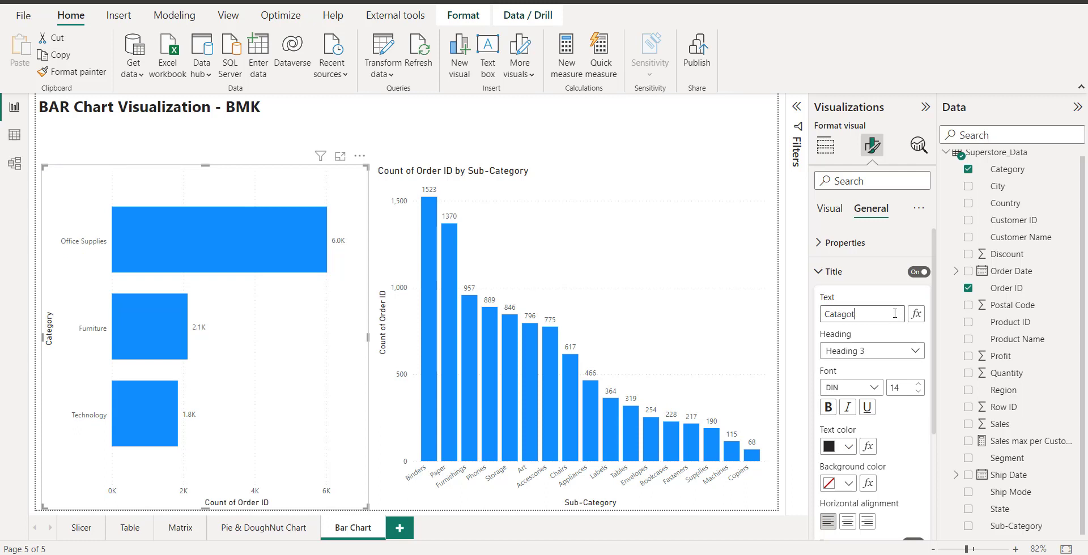
key(BackSpace)
text(ry)
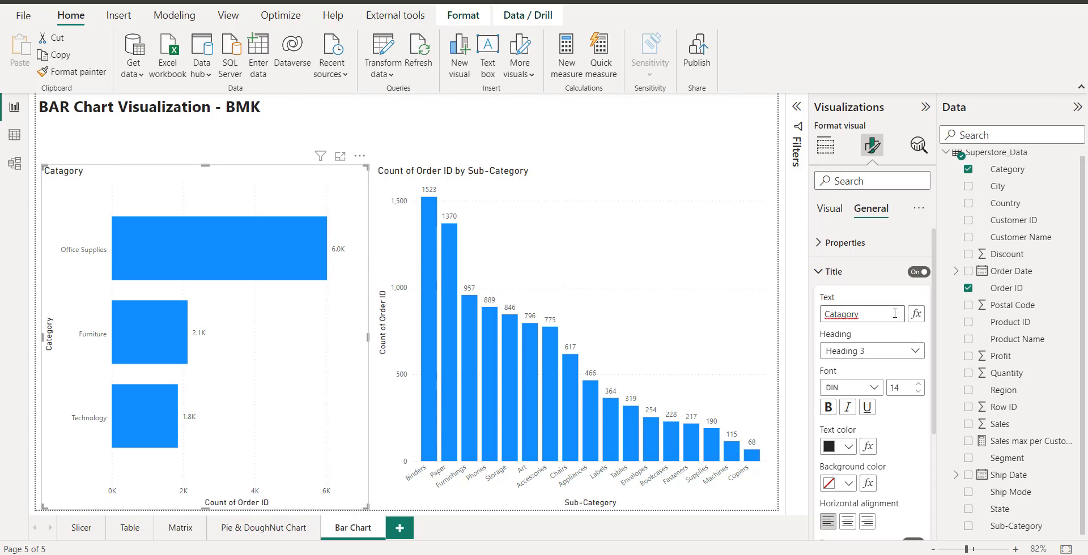
right_click(845, 315)
click(872, 314)
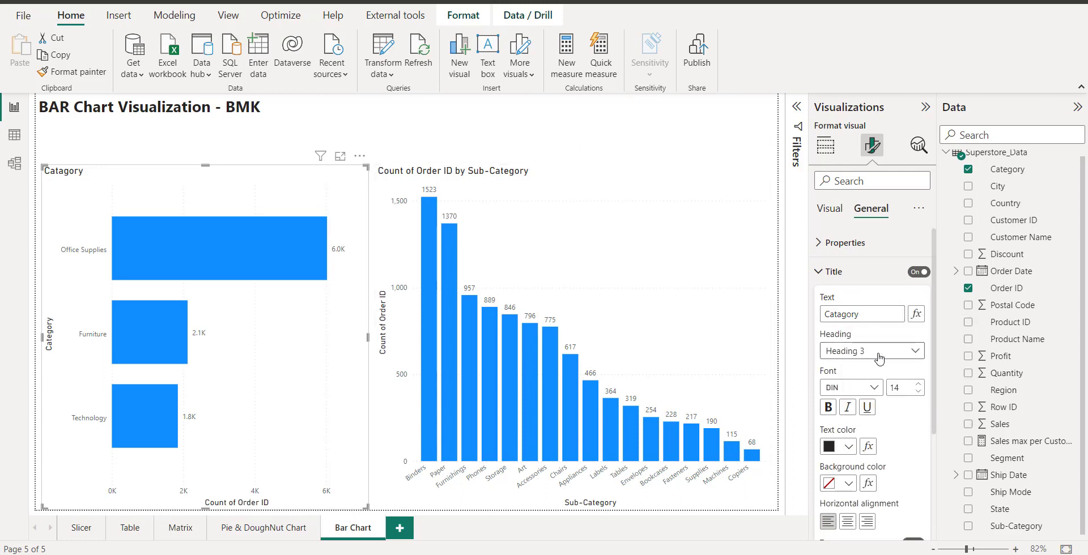
click(828, 406)
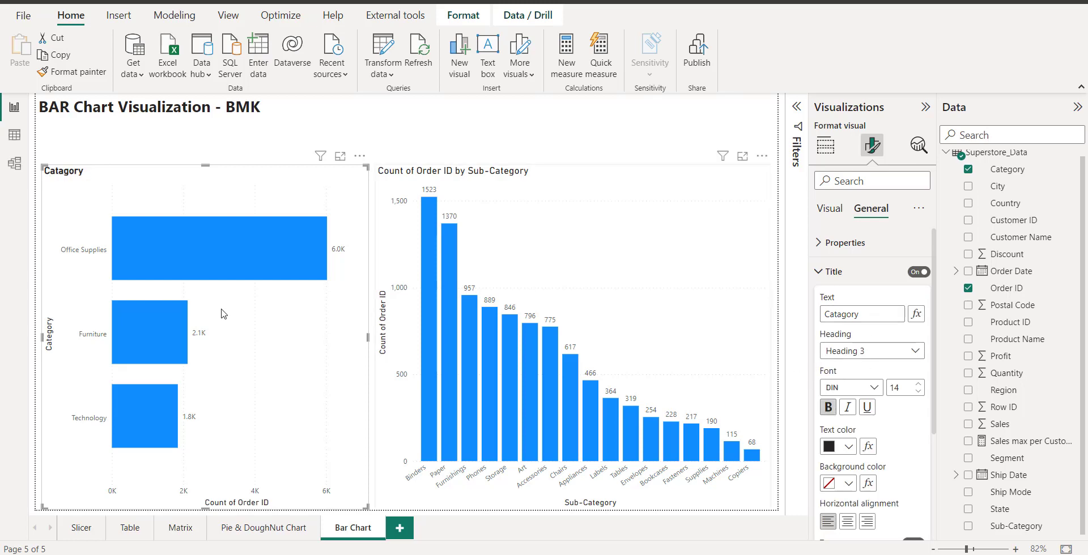
Step: Try blue as the category bar chart's background color, and set the background to light gray
scroll(859, 460, down, 3)
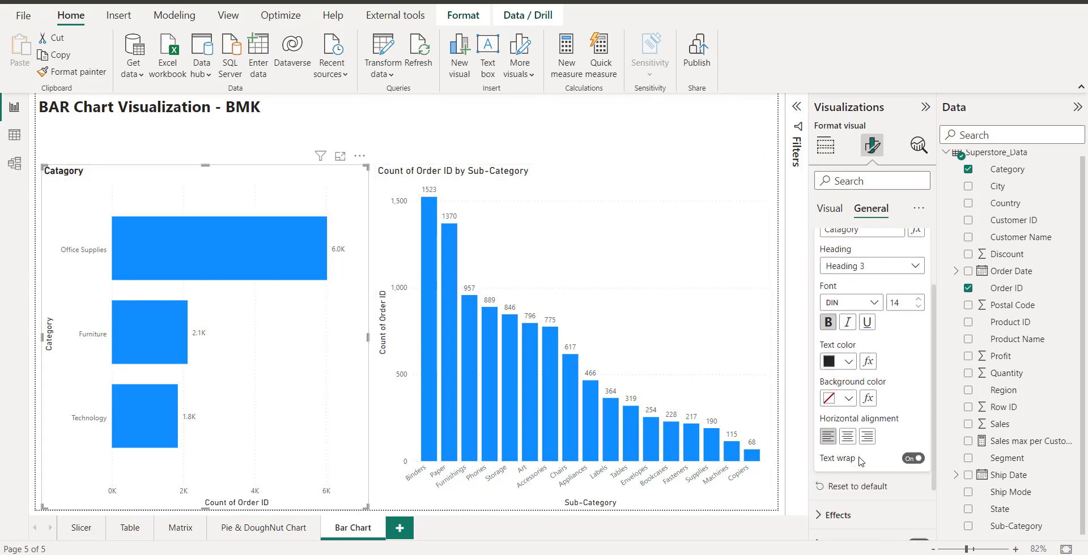
scroll(861, 461, down, 2)
click(855, 451)
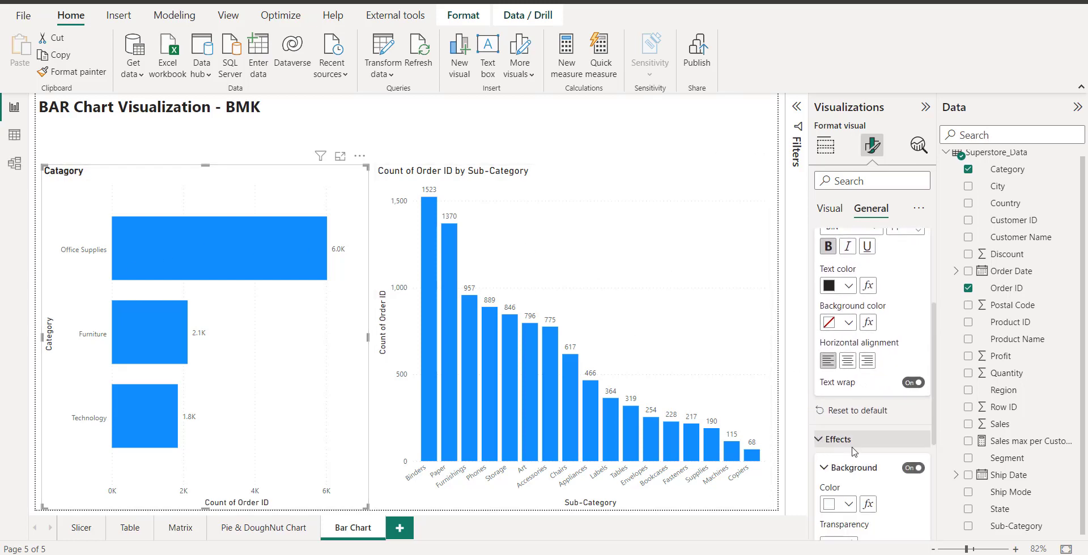
scroll(855, 451, down, 2)
click(848, 410)
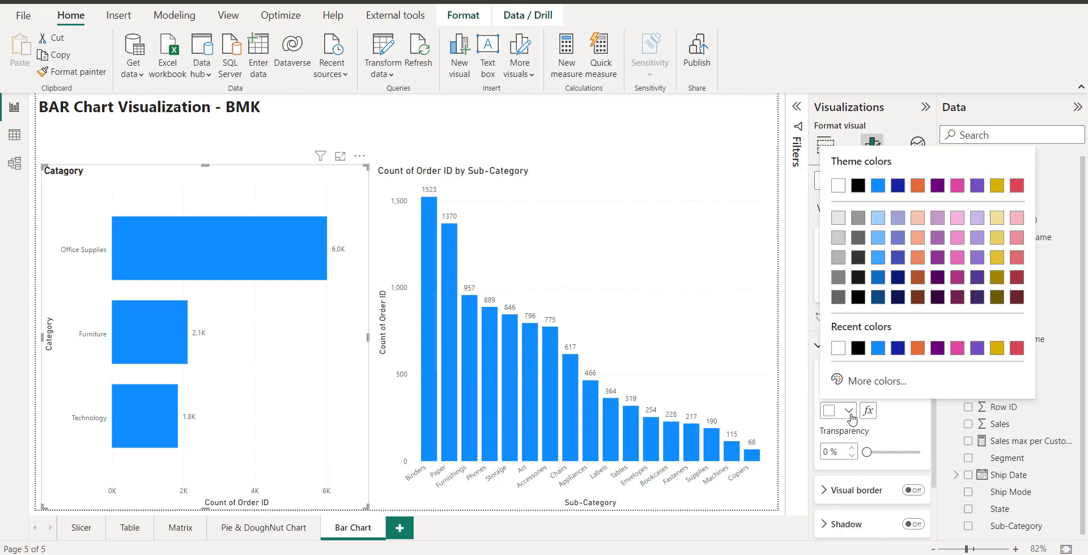
click(878, 348)
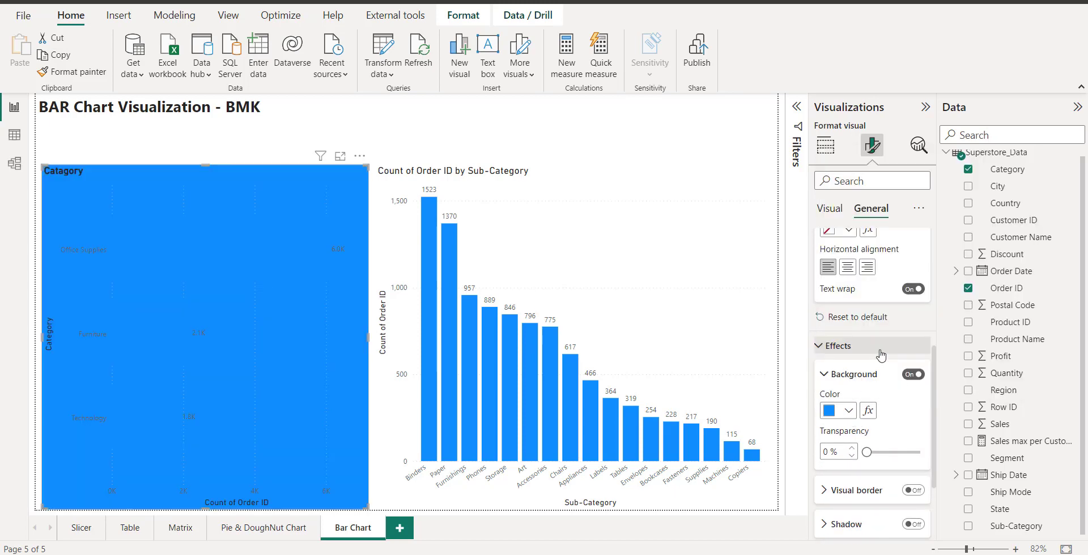
click(848, 412)
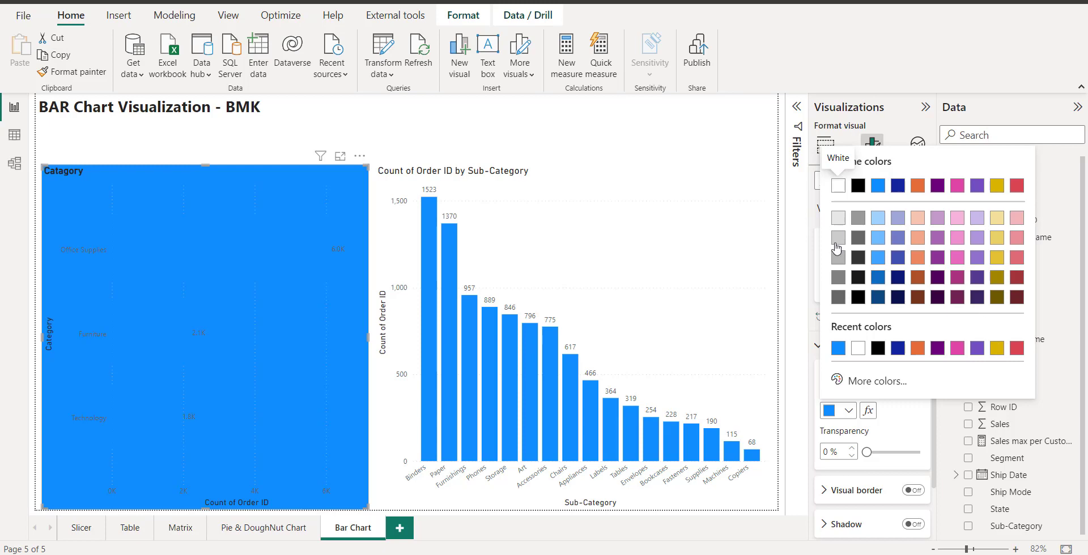
click(838, 220)
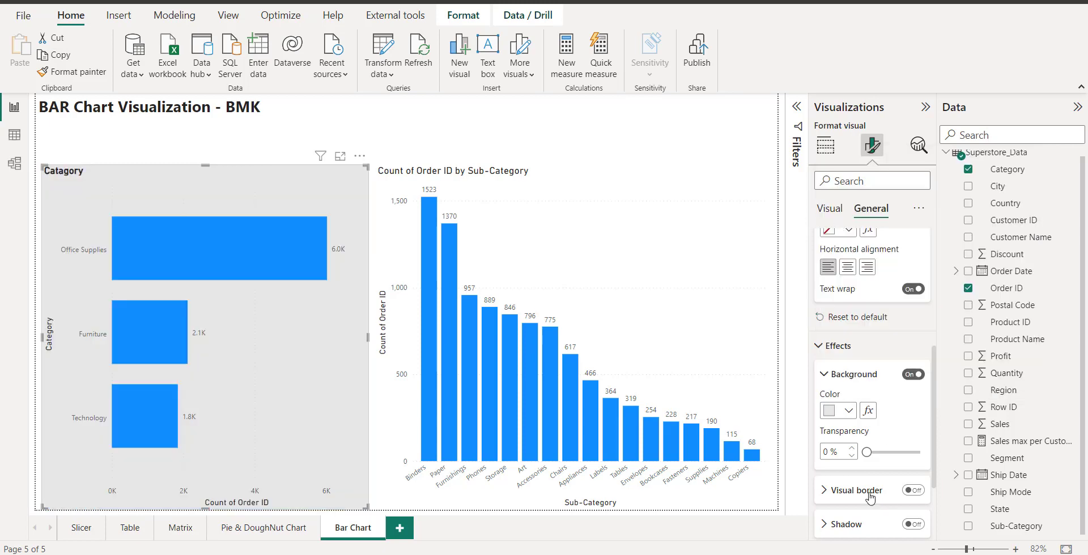
Step: Turn on the visual border and the shadow for the category bar chart
scroll(884, 453, down, 2)
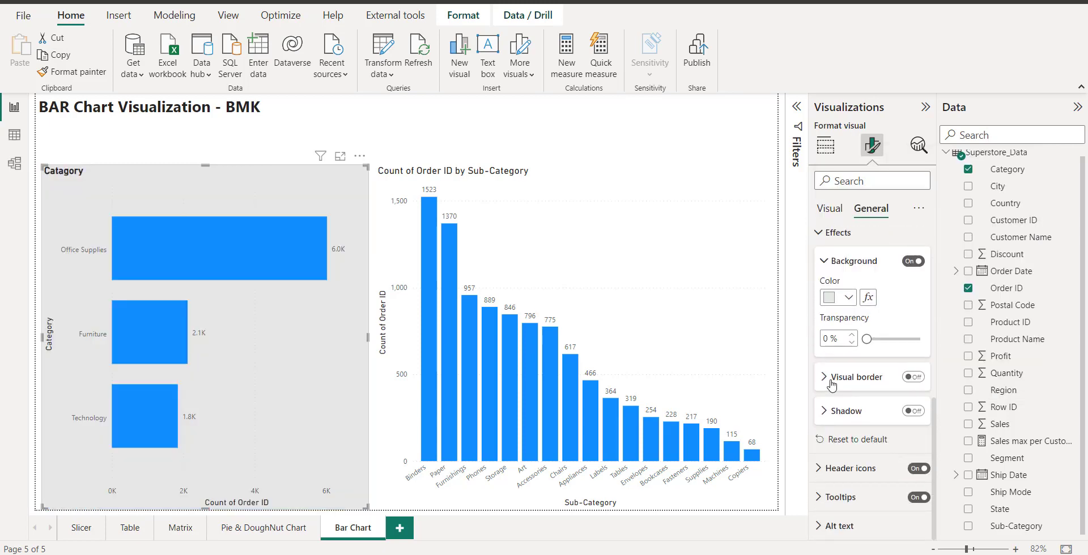
click(915, 378)
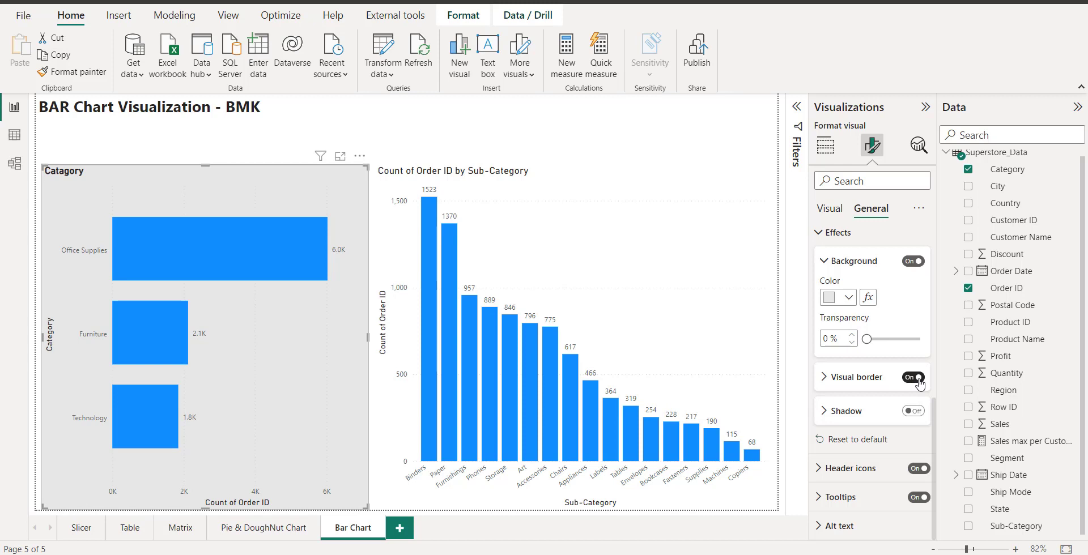
click(914, 411)
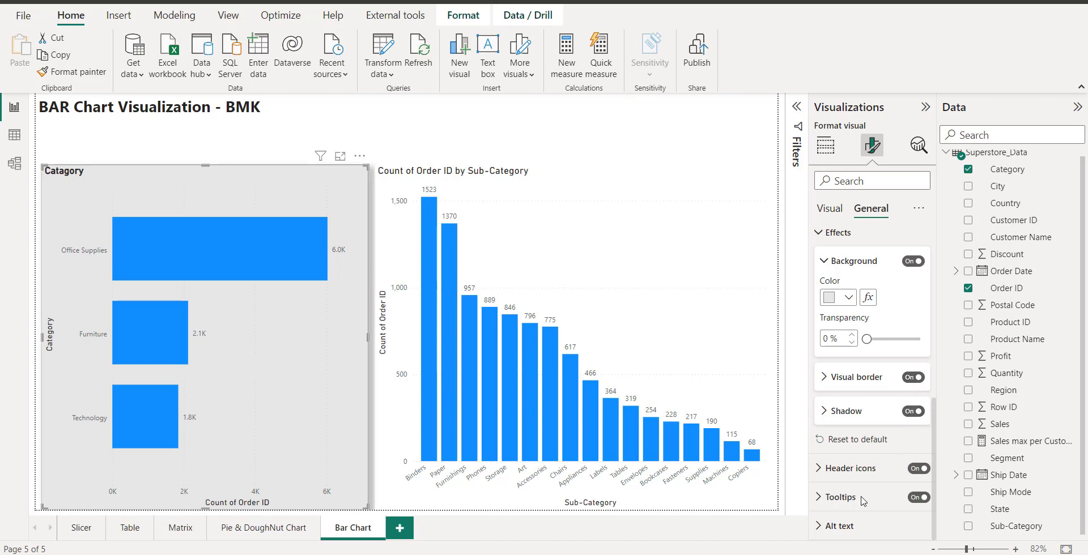
Step: Enter "its about order category" as the alt text of the category bar chart
click(837, 532)
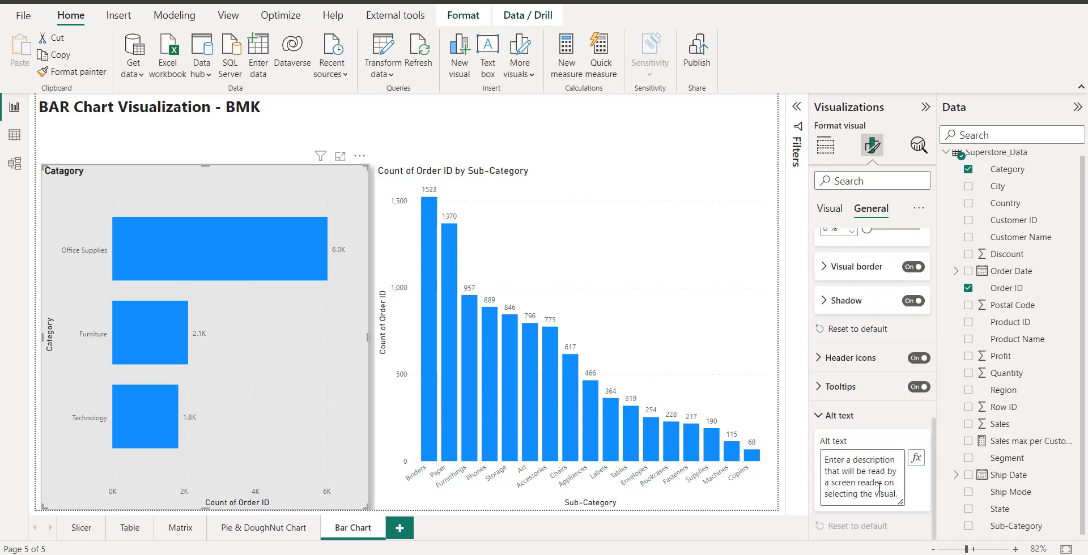
click(836, 493)
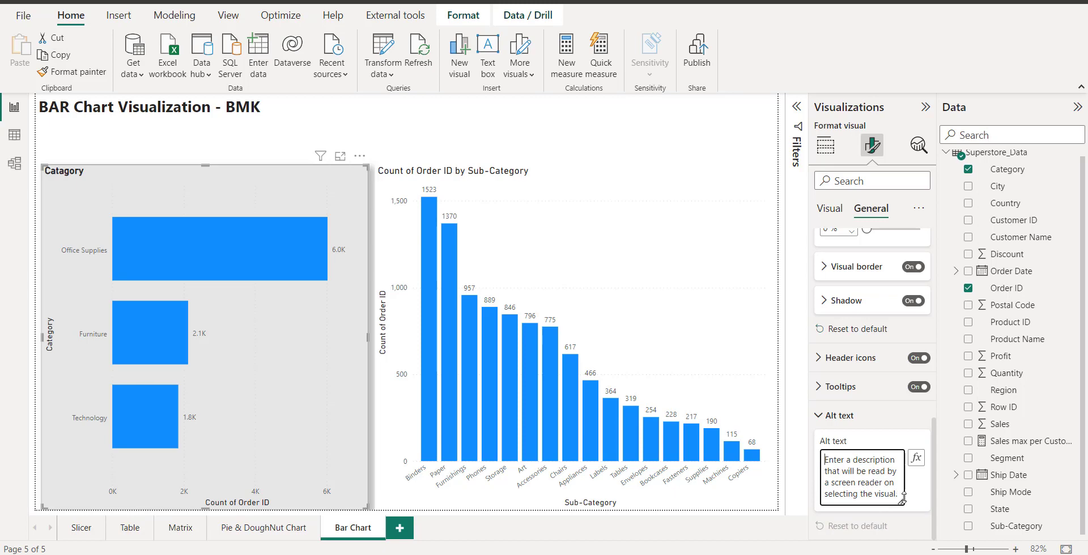
text(i)
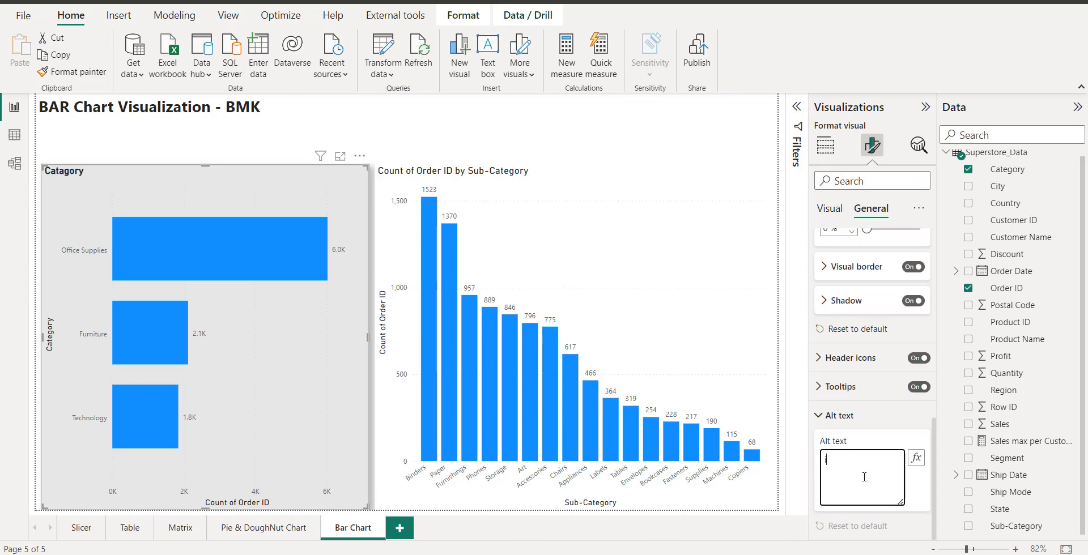
text(ts about order)
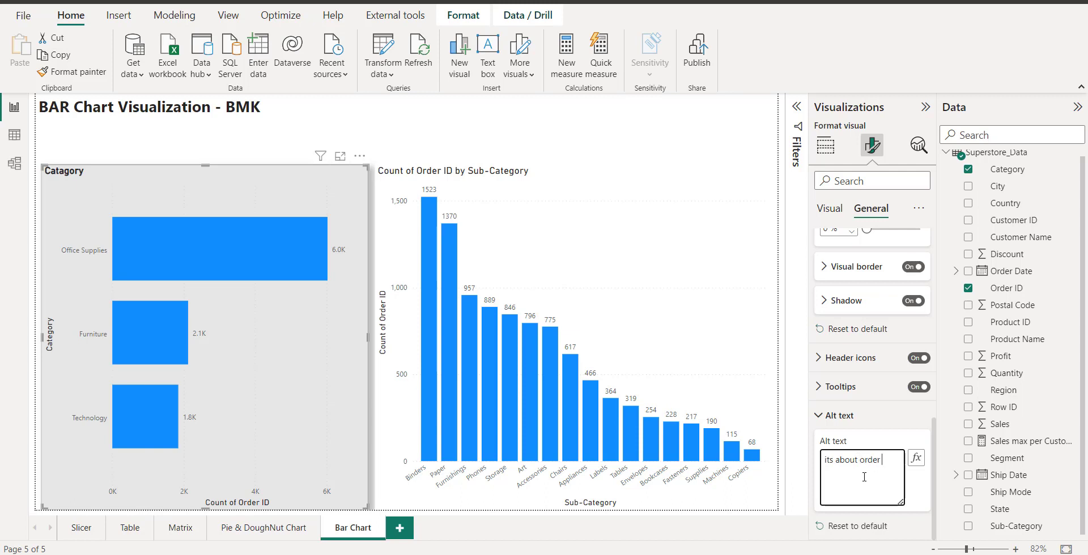
text(eg)
key(BackSpace)
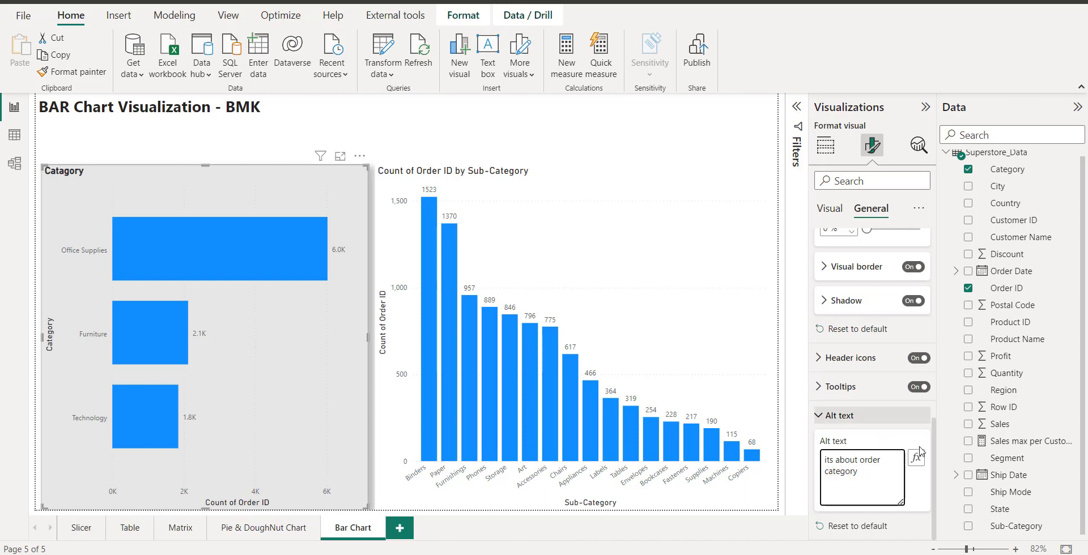
click(833, 416)
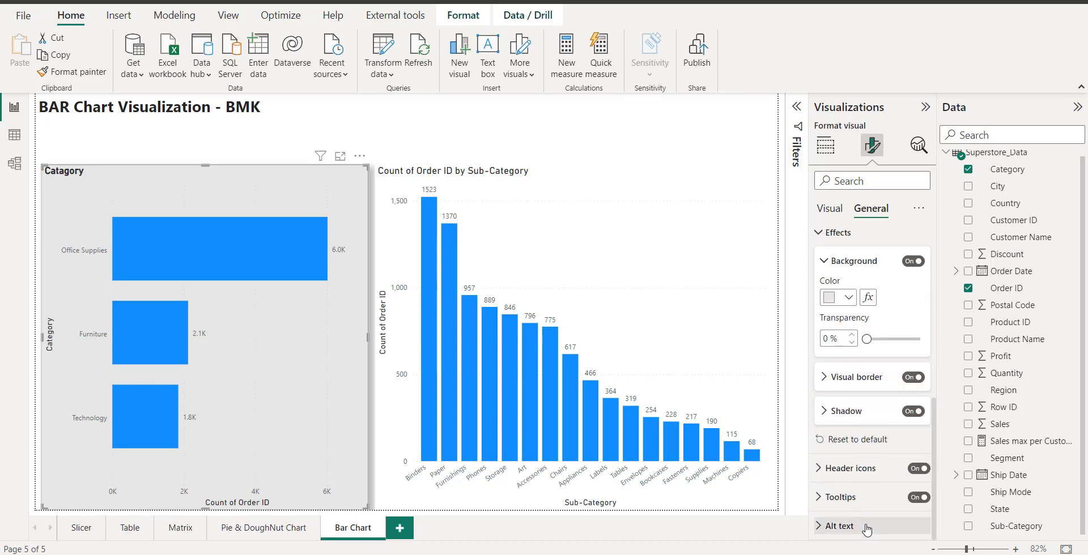
Step: Try dashed vertical gridlines on the category bar chart, and set them to Solid with a width of 4 px
click(831, 220)
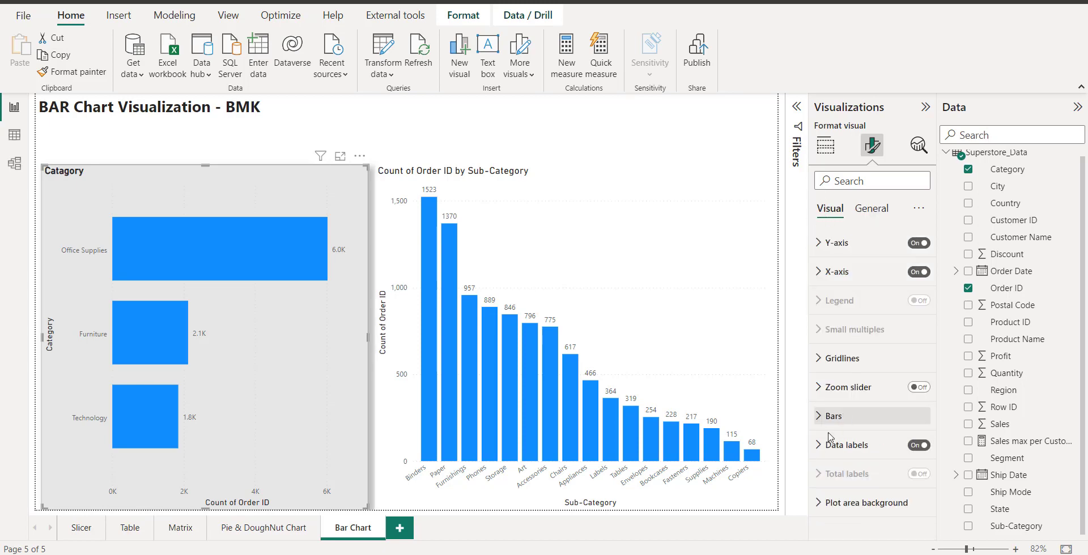
click(820, 366)
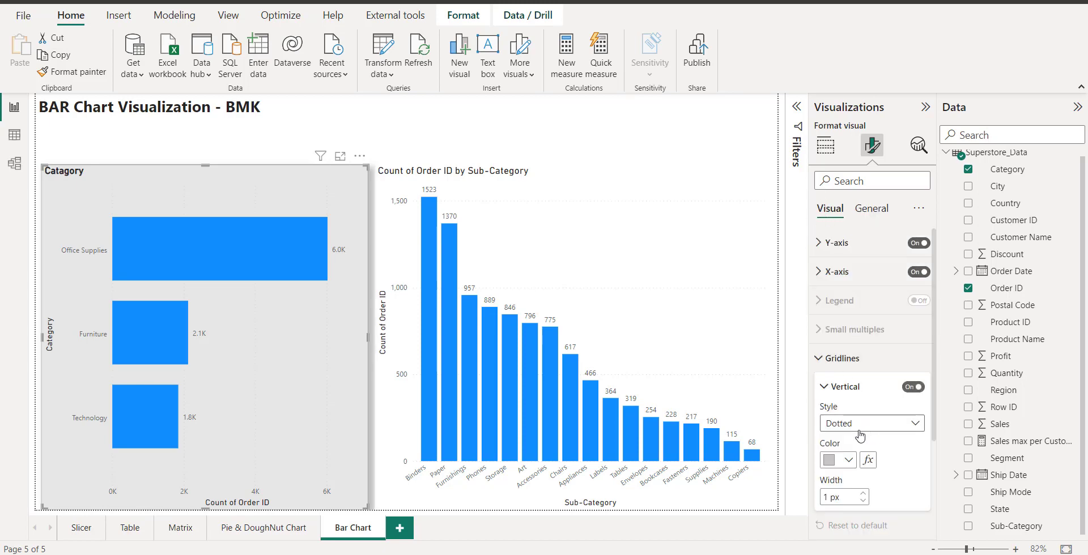
click(916, 429)
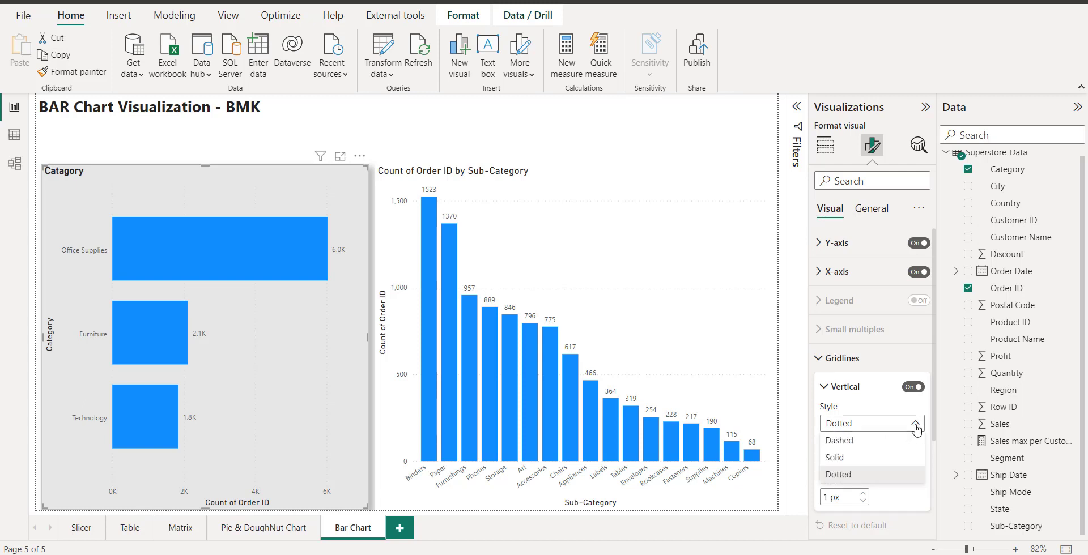
click(859, 443)
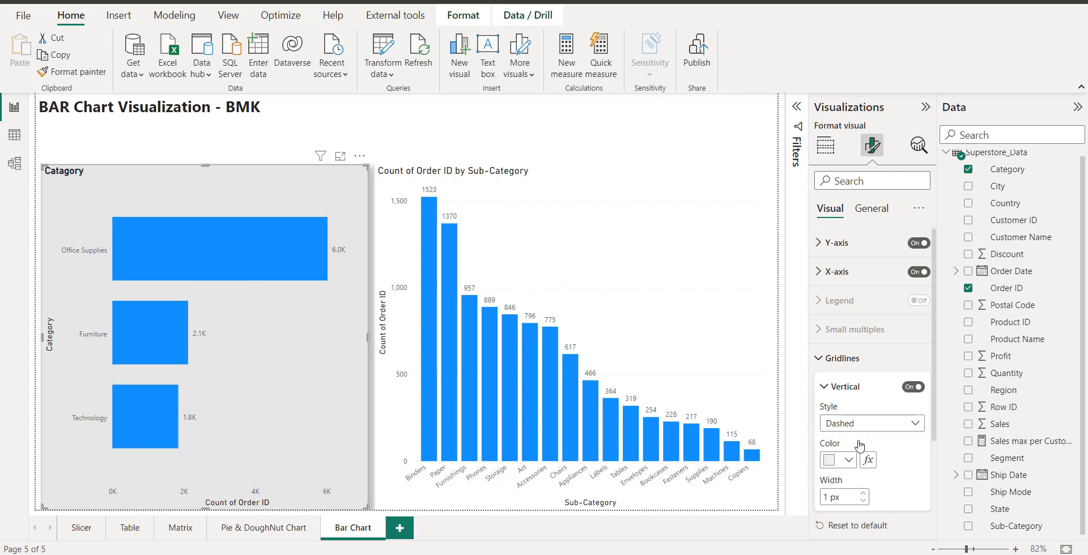
click(913, 426)
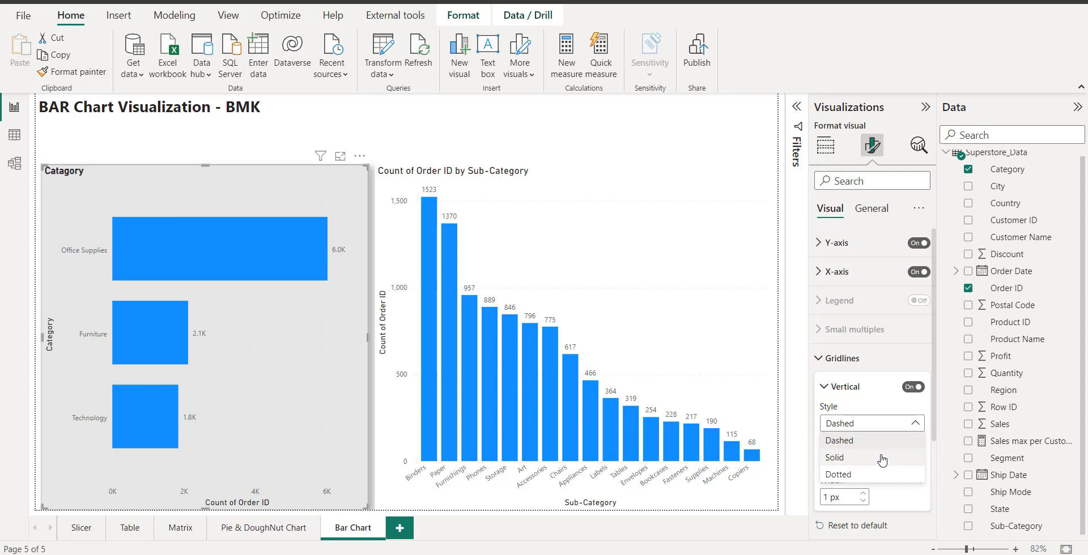
click(882, 459)
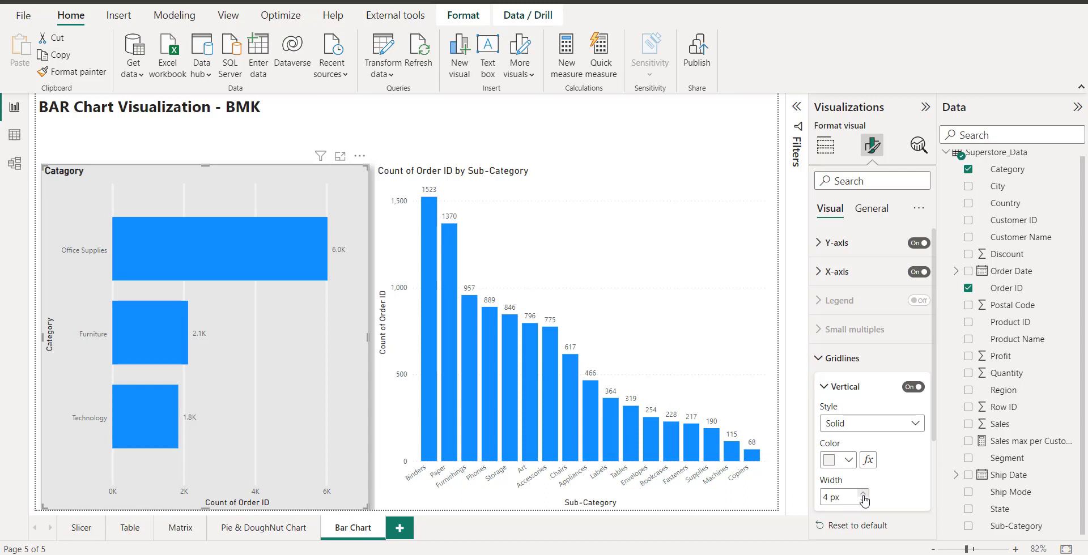
click(593, 303)
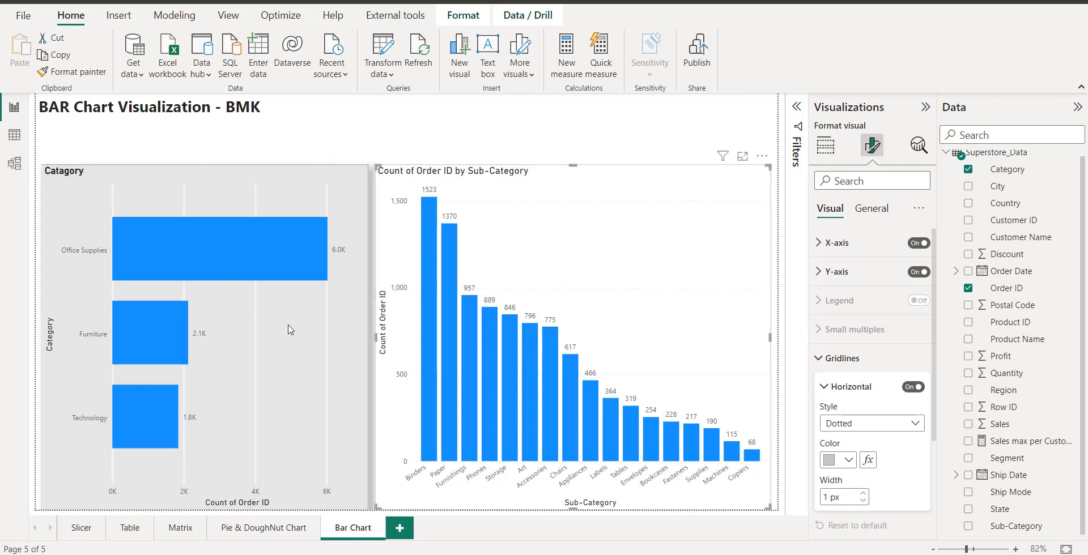
click(291, 330)
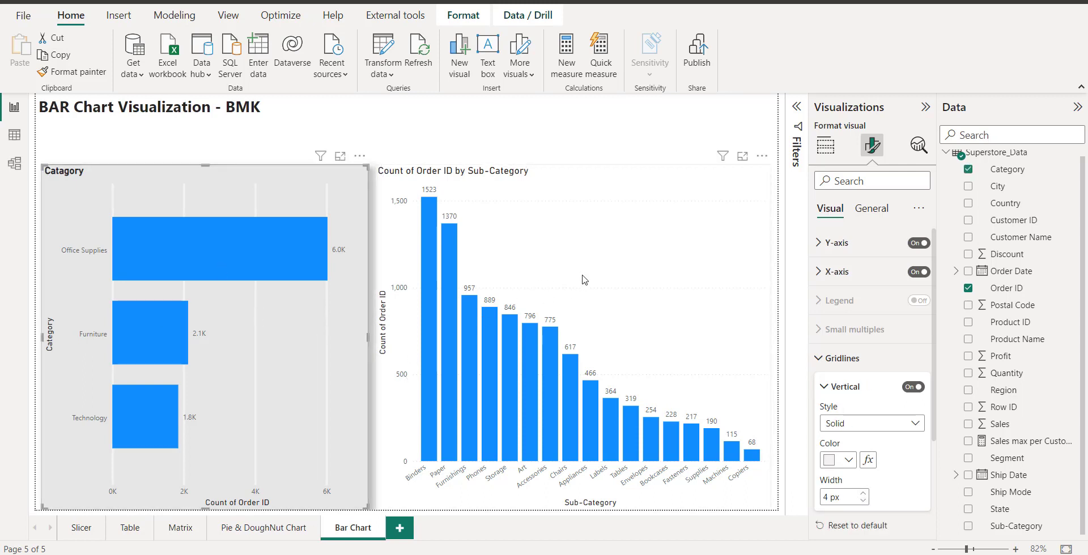
Step: Turn on the zoom slider for the sub-category column chart and try adjusting the upper end of its value range
click(607, 293)
scroll(907, 450, down, 3)
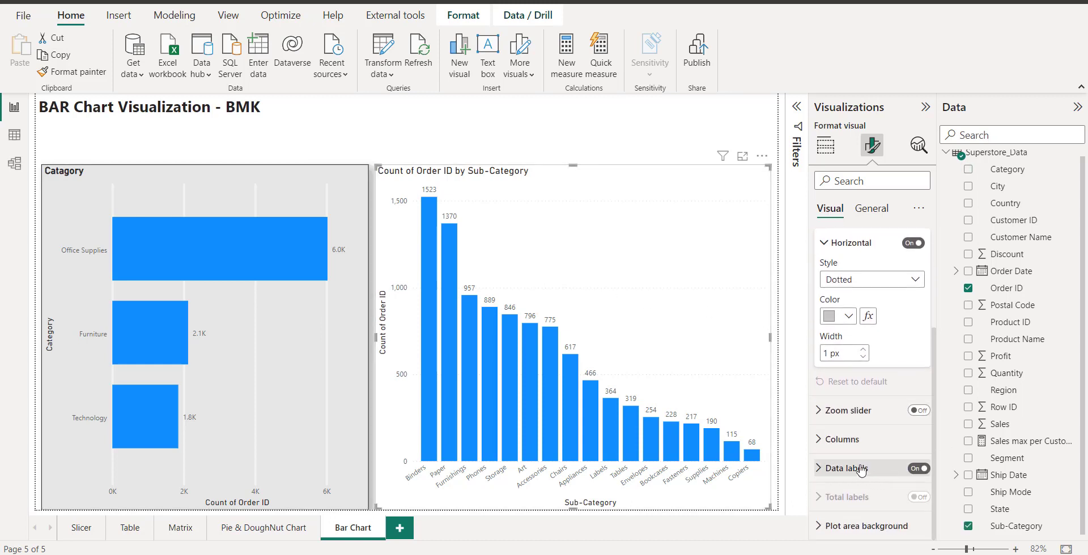
click(918, 411)
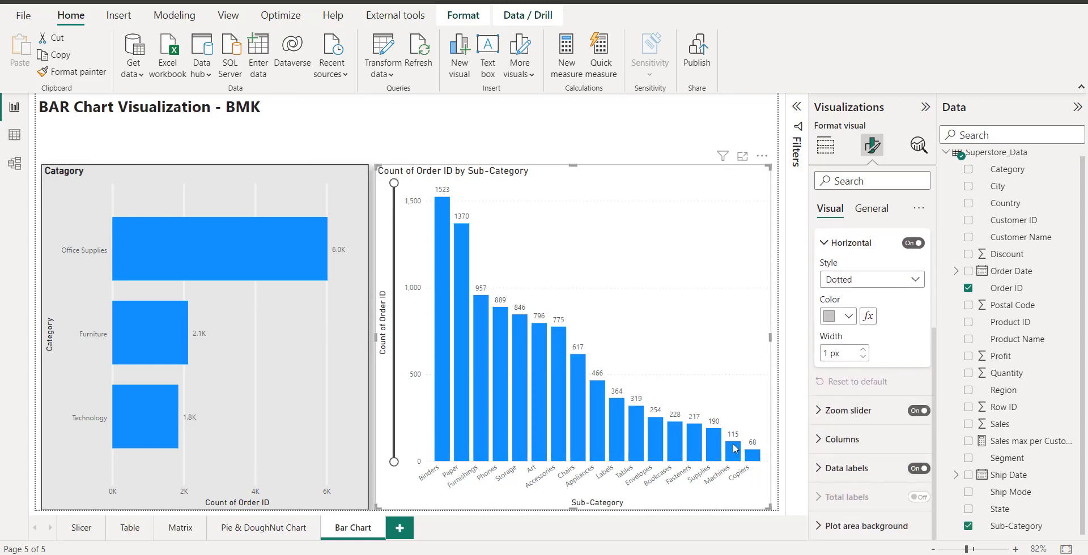
mouse_move(396, 193)
mouse_down()
mouse_move(403, 250)
mouse_move(396, 230)
mouse_move(393, 293)
mouse_move(394, 183)
mouse_up()
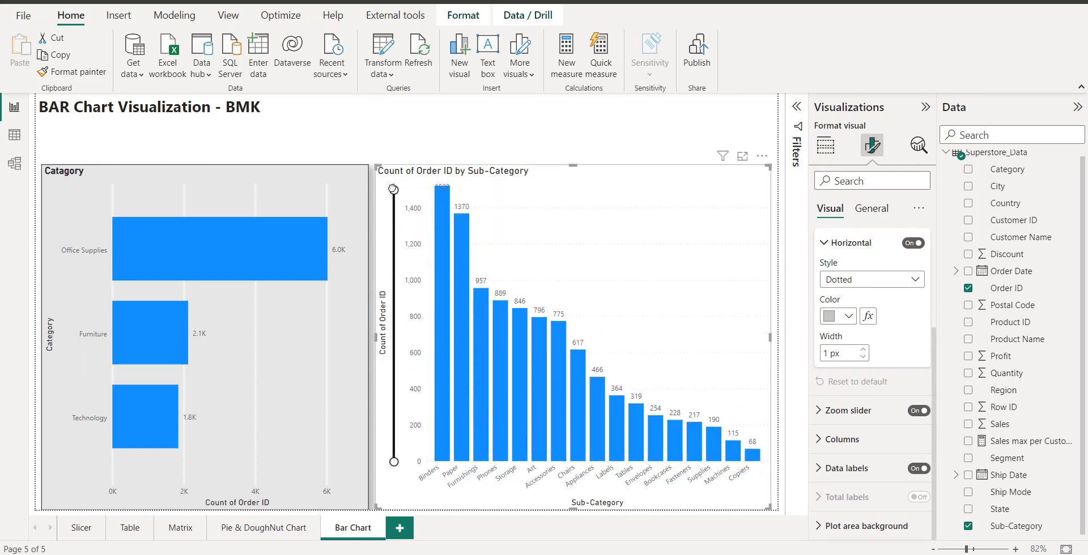
click(914, 415)
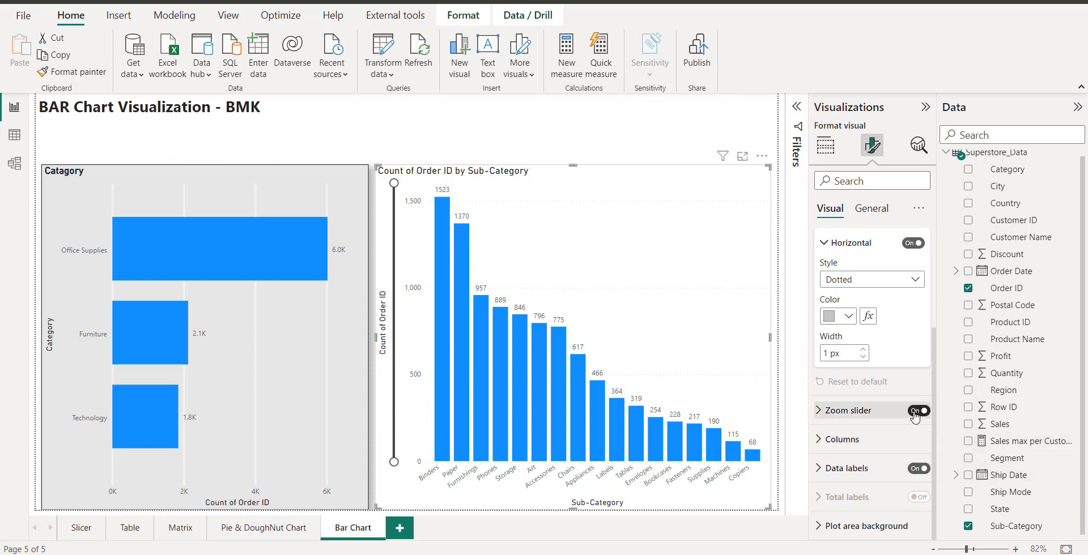
Step: Try to choose an image from the Saved Pictures folder as the plot area background of the sub-category column chart
click(822, 526)
scroll(878, 486, down, 3)
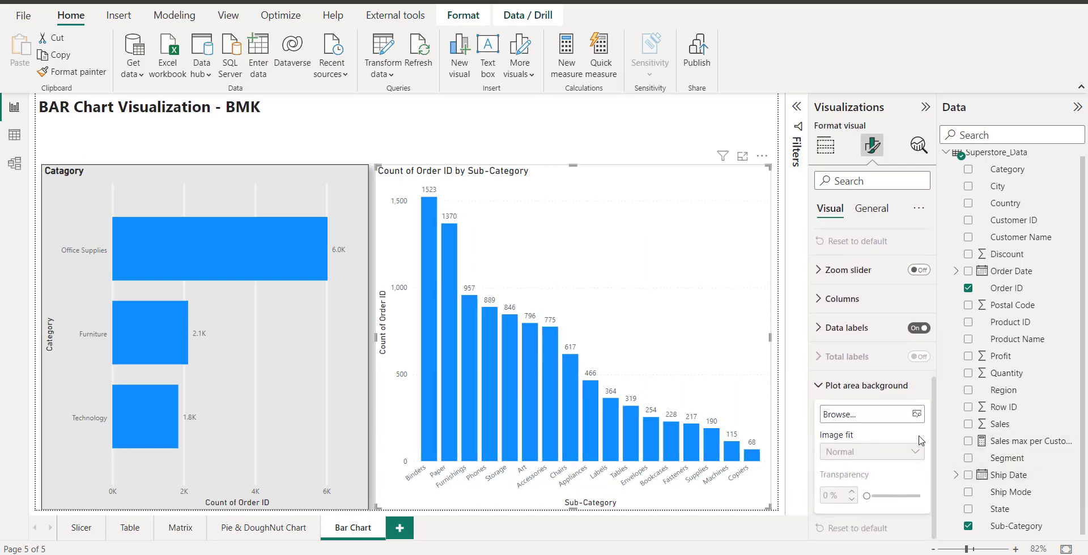
click(916, 416)
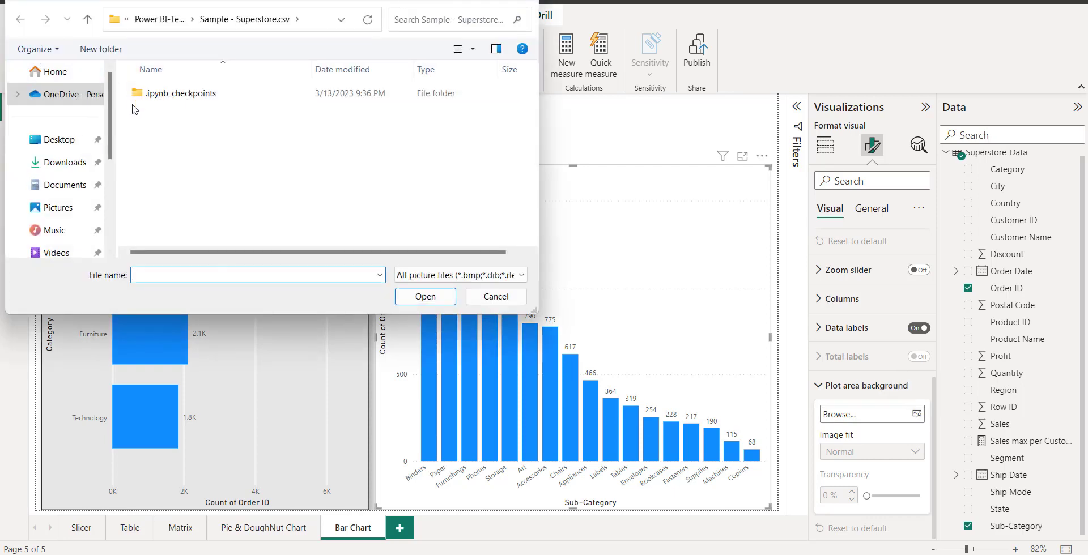
click(54, 208)
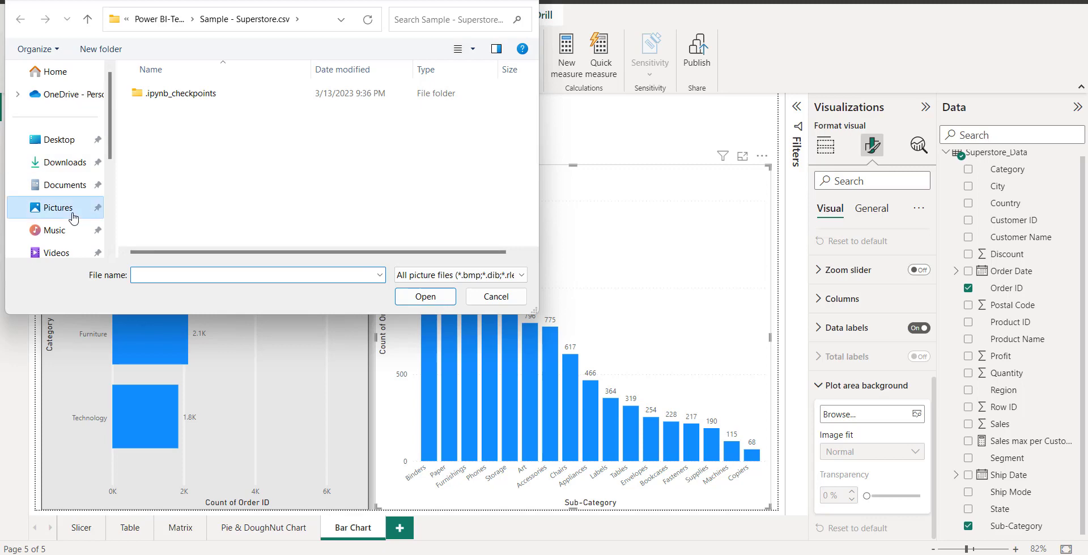
click(209, 119)
double_click(209, 120)
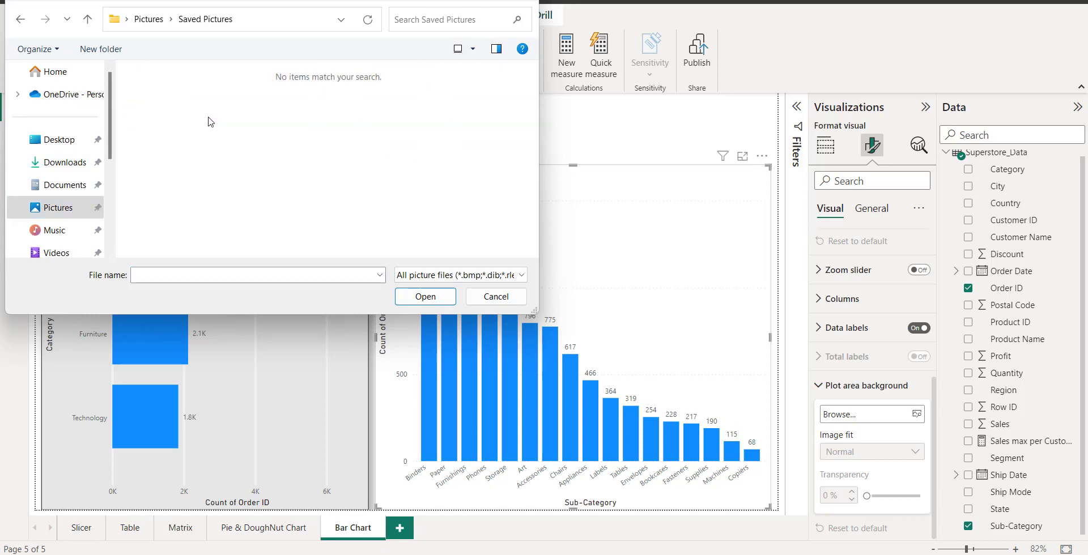
click(527, 0)
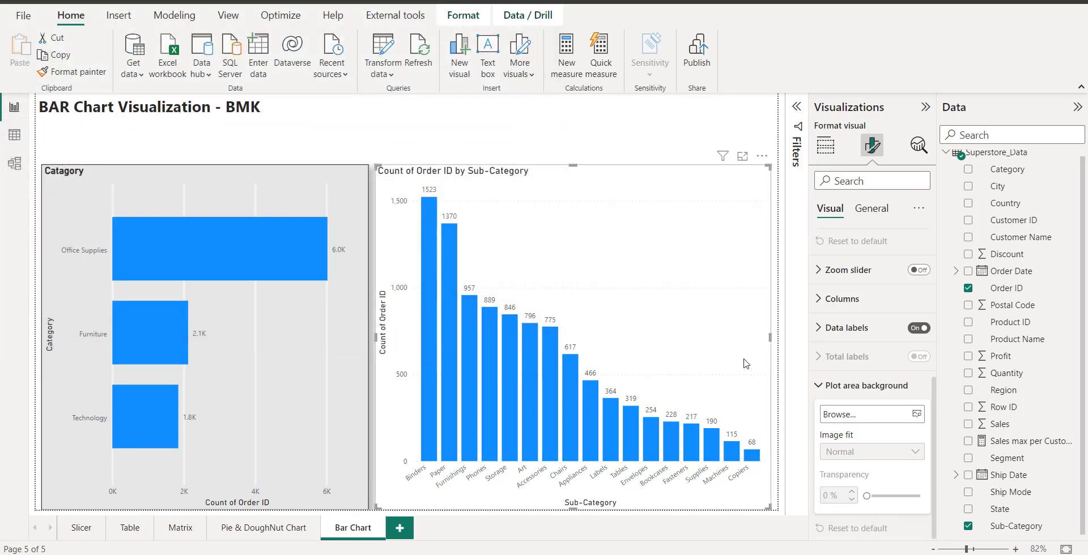
Step: Collapse the Visualizations and Data panes to give the report canvas more room, keeping the sub-category column chart selected
scroll(870, 438, down, 1)
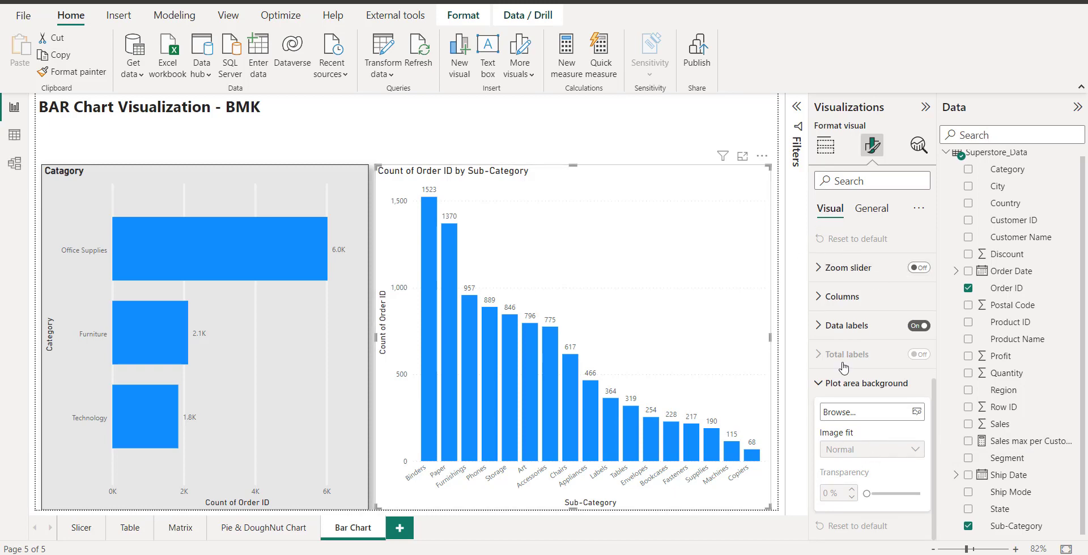
click(826, 147)
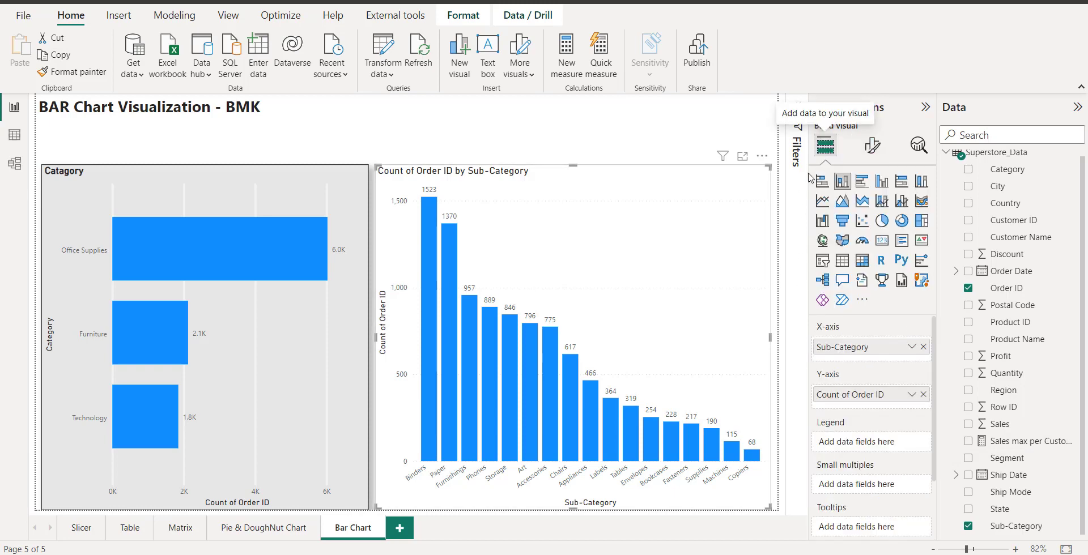
click(926, 107)
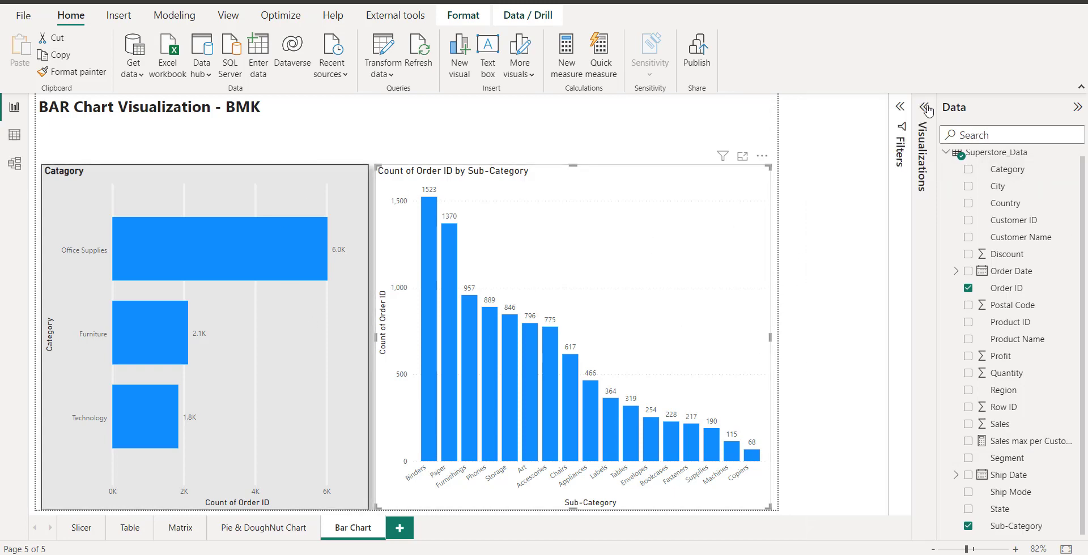
click(1077, 107)
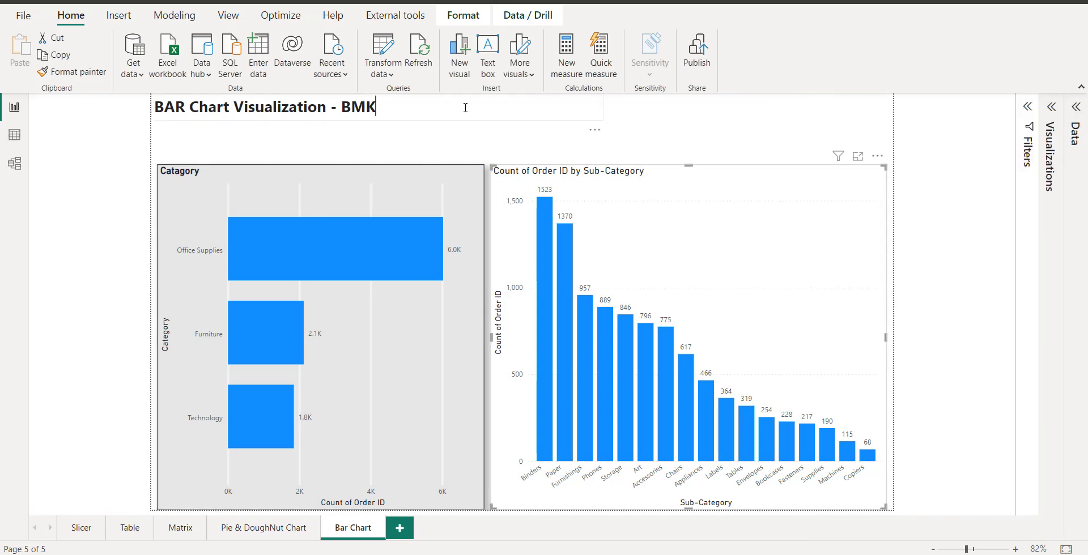
click(465, 108)
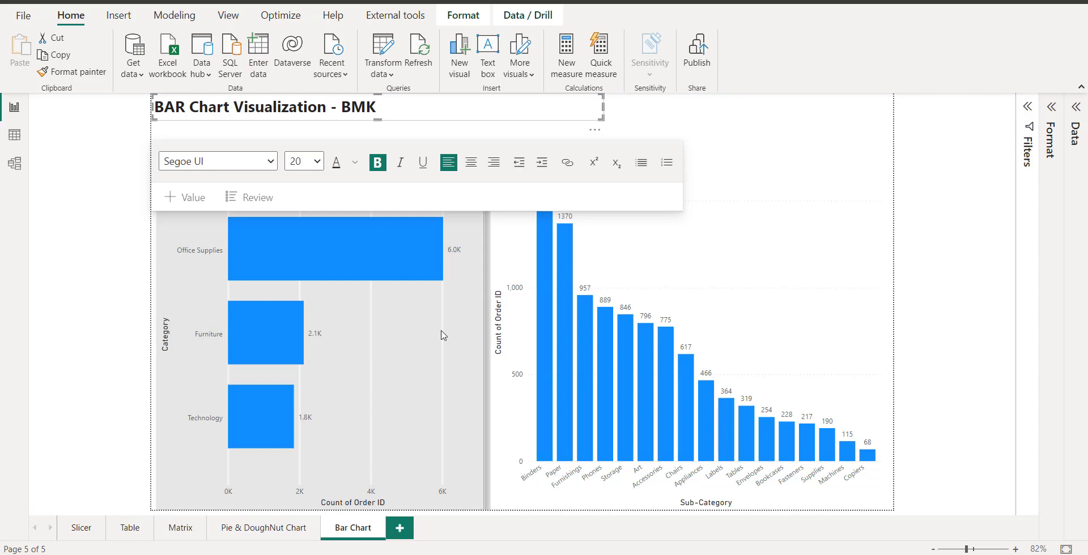
click(775, 246)
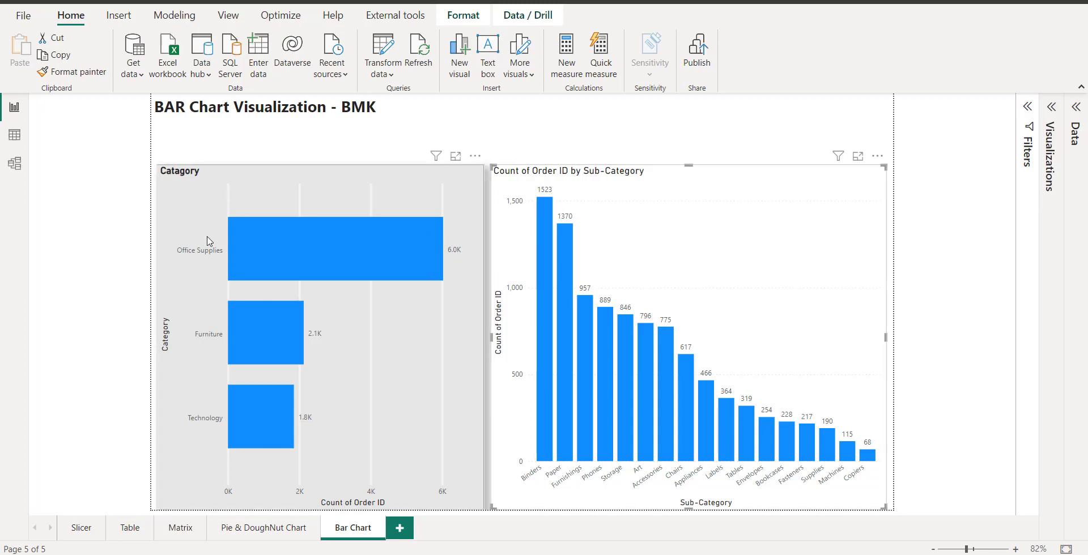
Step: Cross-highlight the sub-category column chart by selecting the Office Supplies, Furniture and Technology bars one after another in the category chart
click(263, 261)
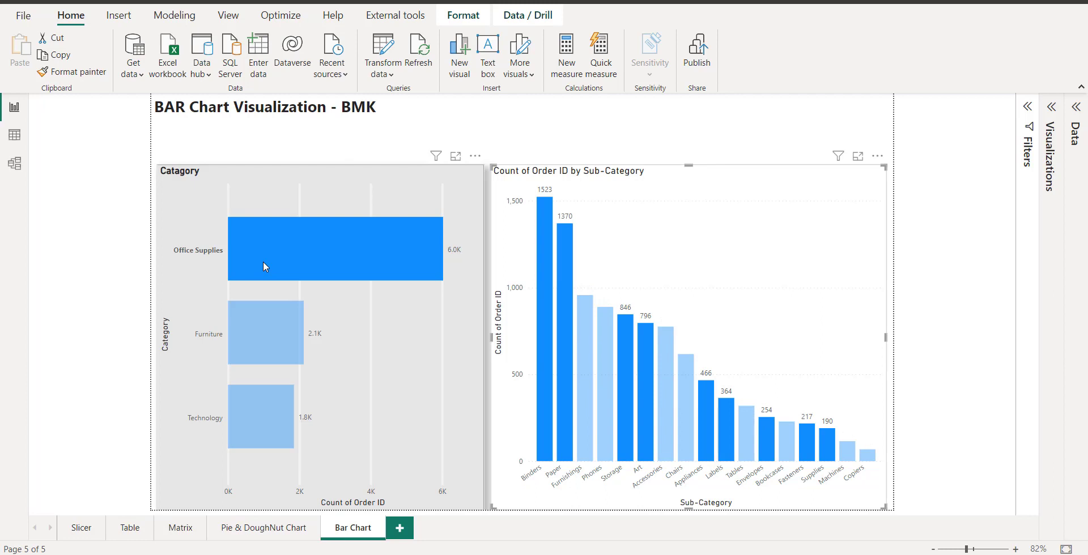
click(256, 323)
click(277, 415)
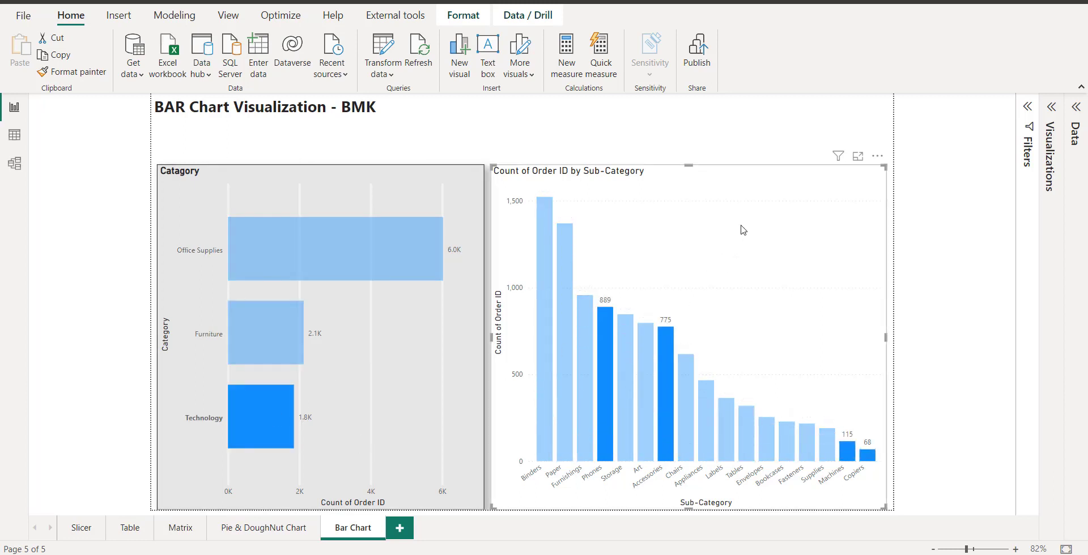